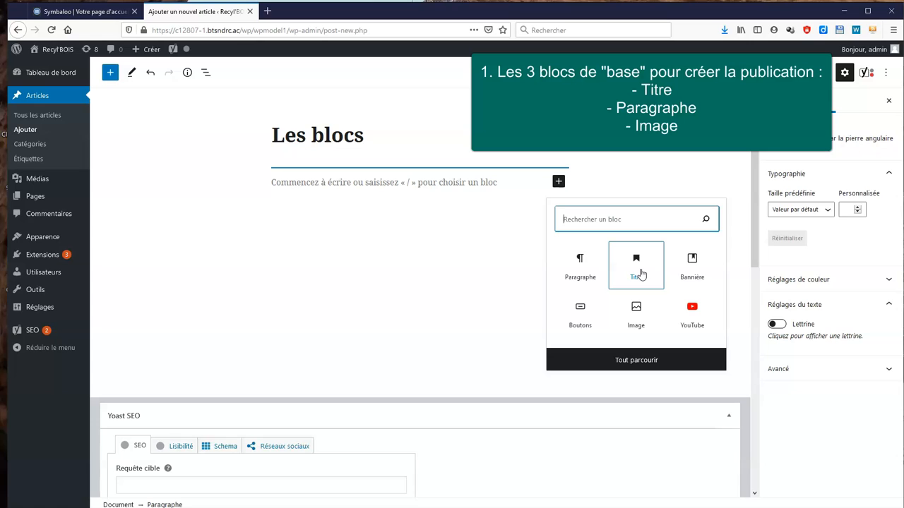
# Add a heading block (Titre) under the post title with the text "Titre pour structurer"
pyautogui.click(638, 271)
pyautogui.write('Titre pour structurer')
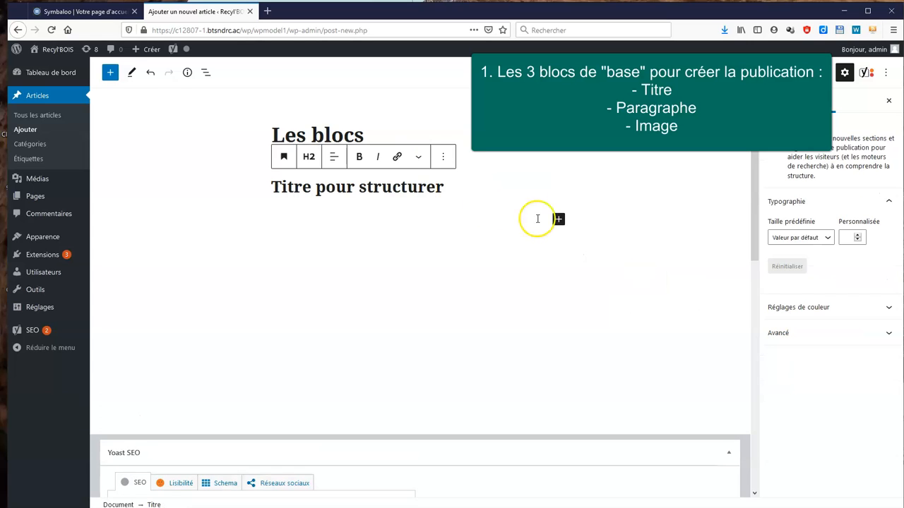
pyautogui.press('Return')
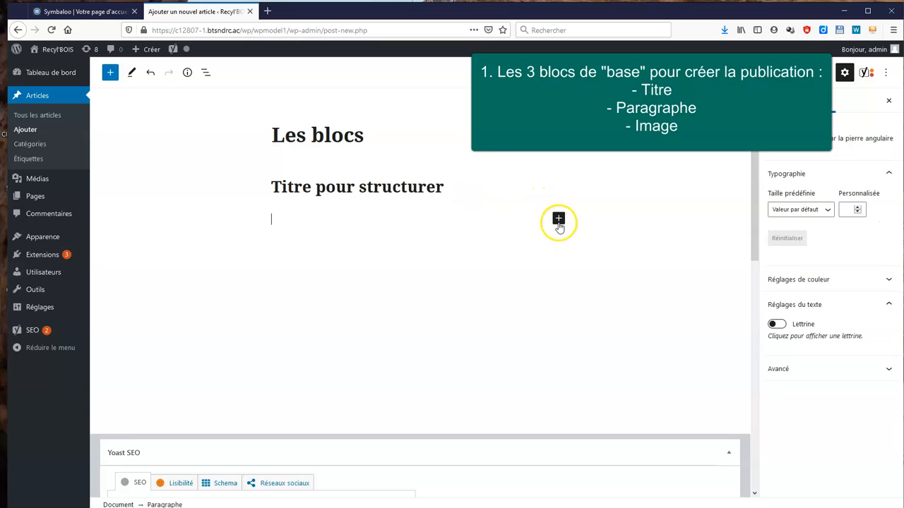
# Add a paragraph block below the heading with the text "paragraphe pour saisir le texte"
pyautogui.click(559, 220)
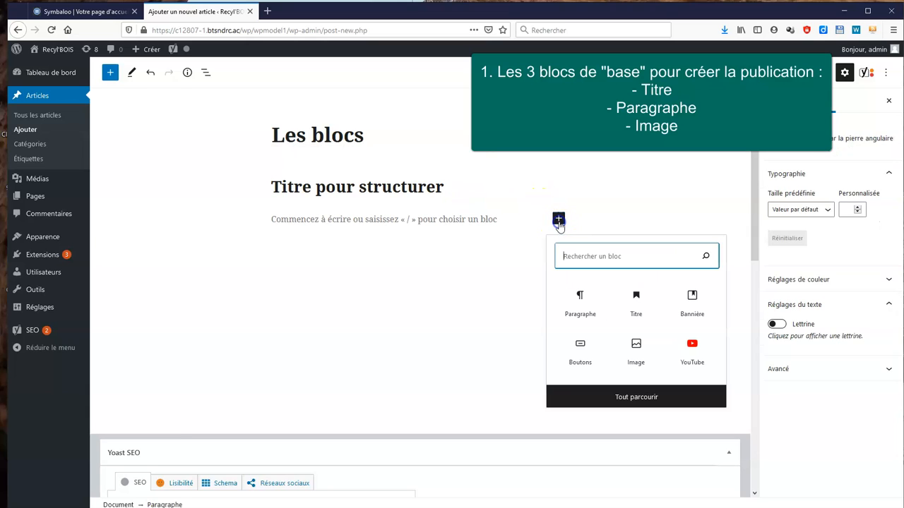
pyautogui.click(580, 293)
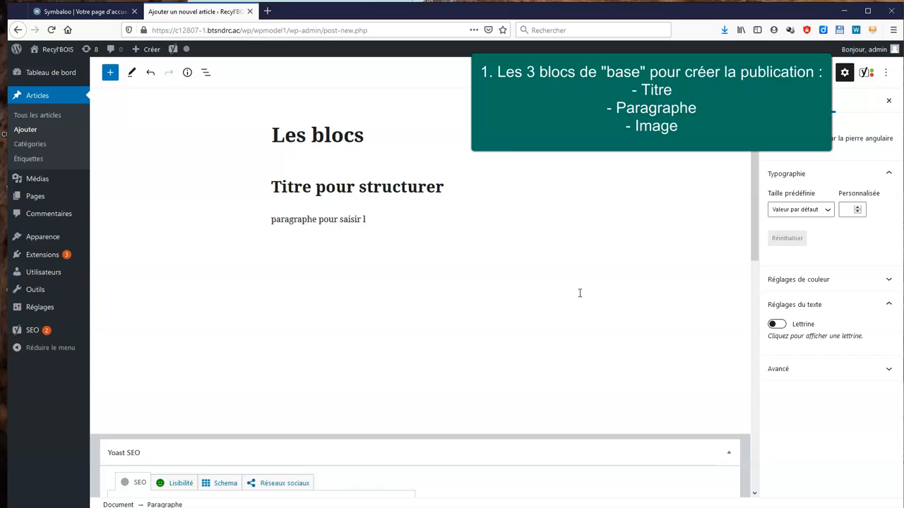
pyautogui.press('Return')
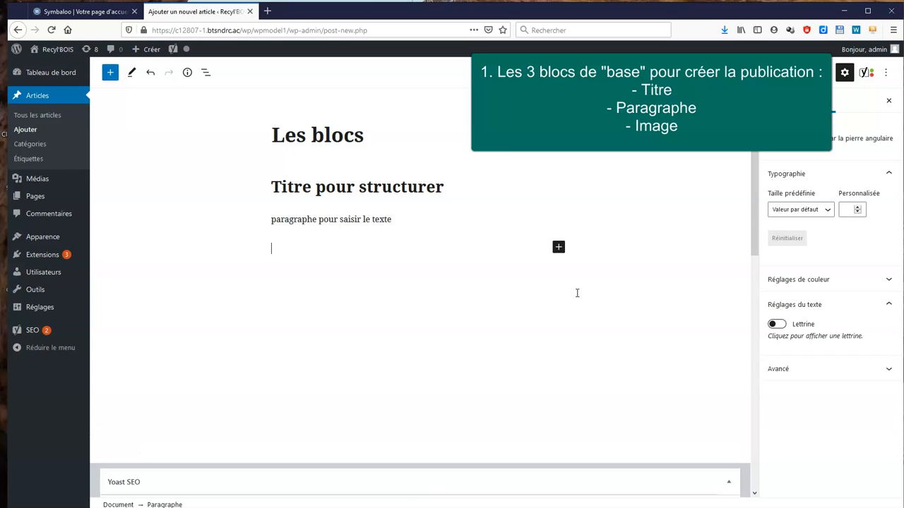
# Insert an image block below the paragraph using tab1.jpg from the media library
pyautogui.click(558, 246)
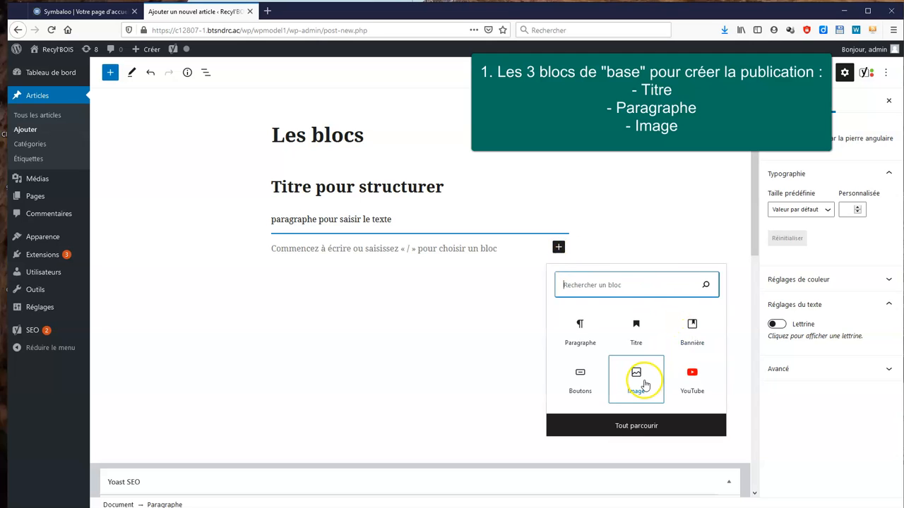
pyautogui.click(642, 381)
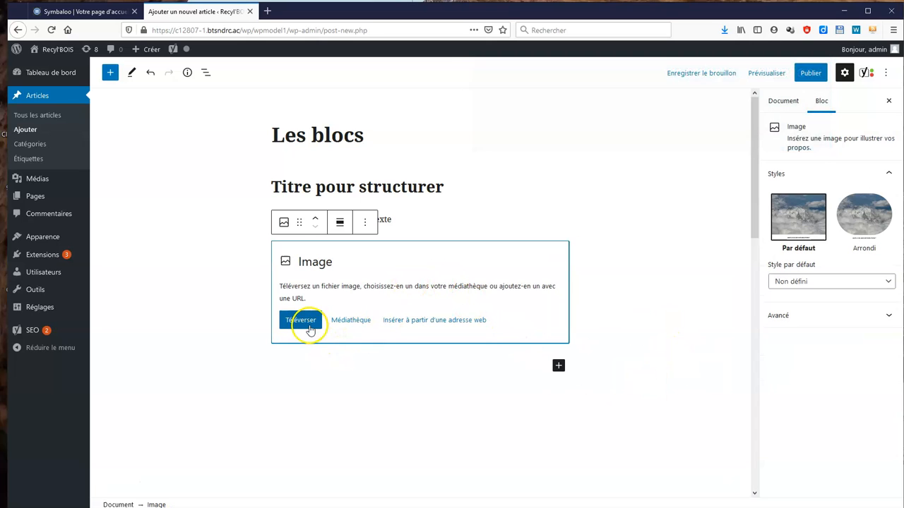
pyautogui.click(350, 320)
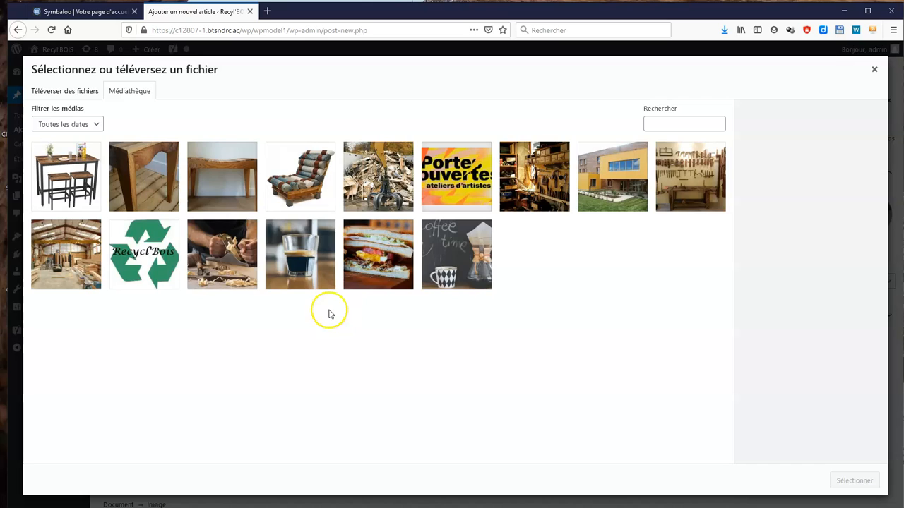
pyautogui.click(158, 199)
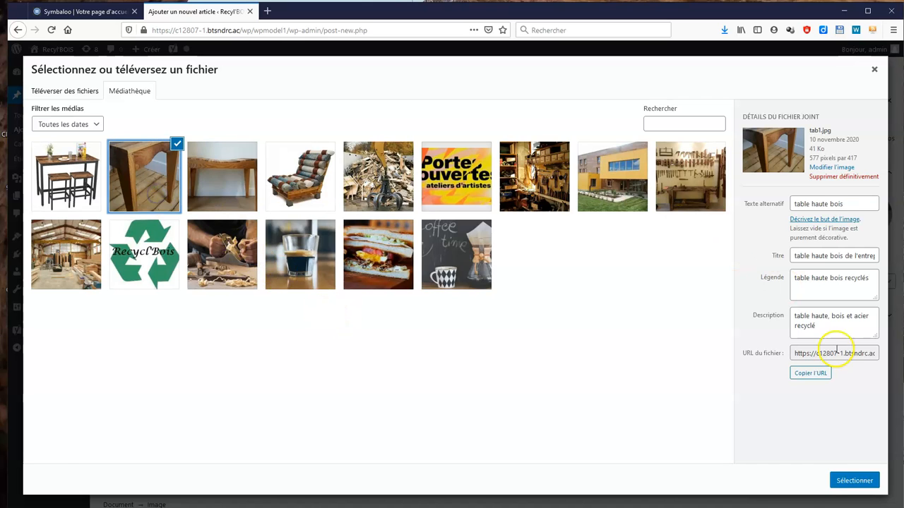
pyautogui.click(854, 480)
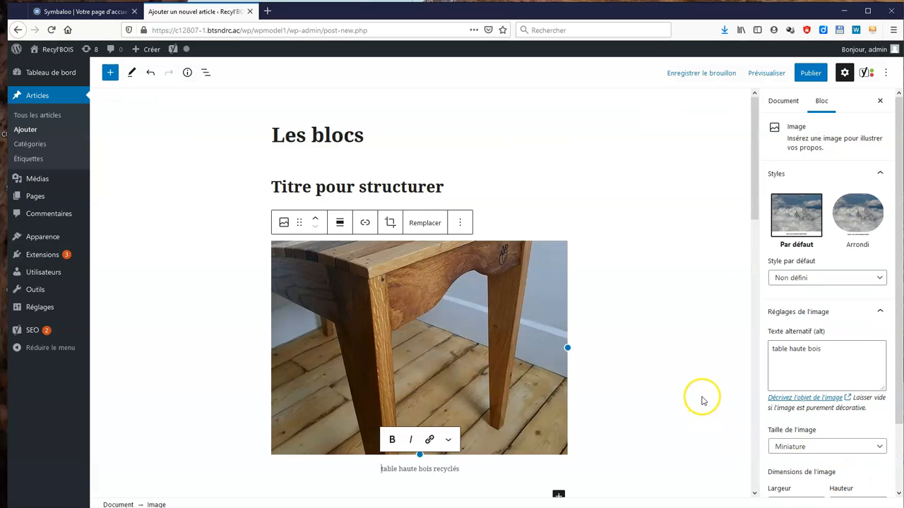
# Add a YouTube block below the table image
pyautogui.scroll(-5, 702, 400)
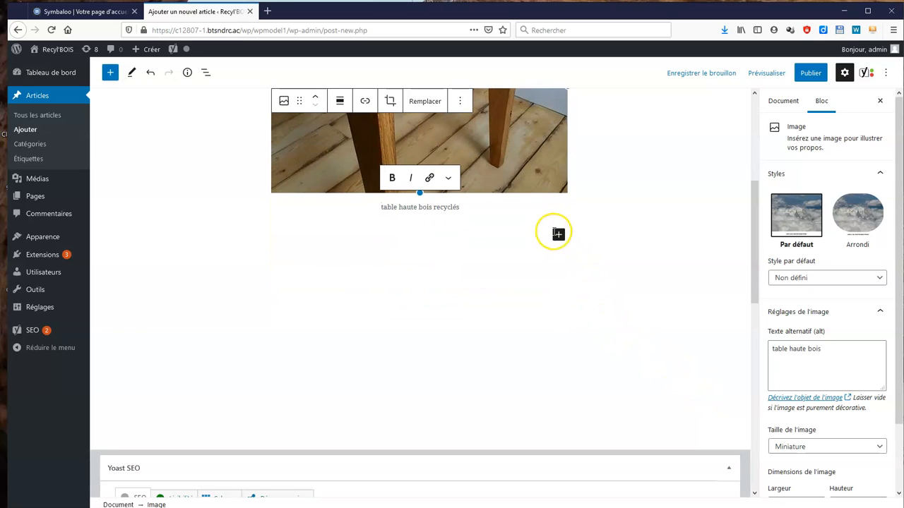
pyautogui.click(558, 235)
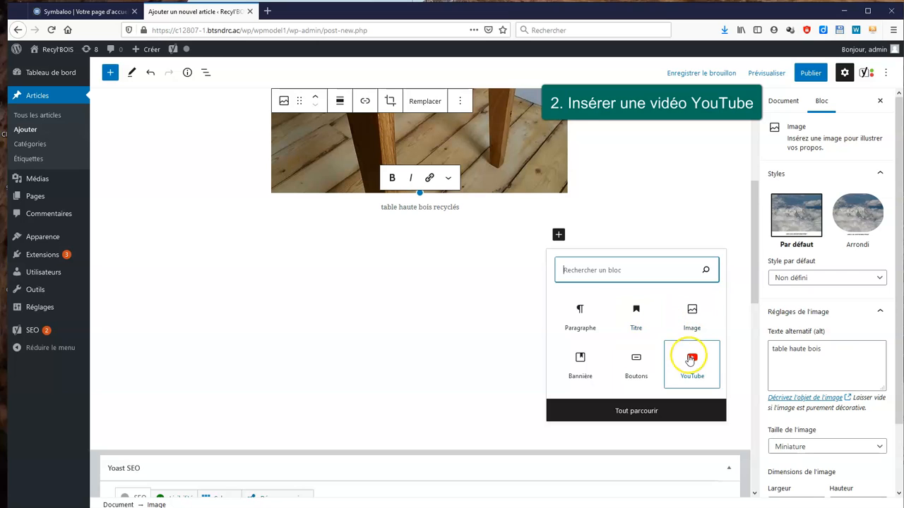
pyautogui.click(694, 367)
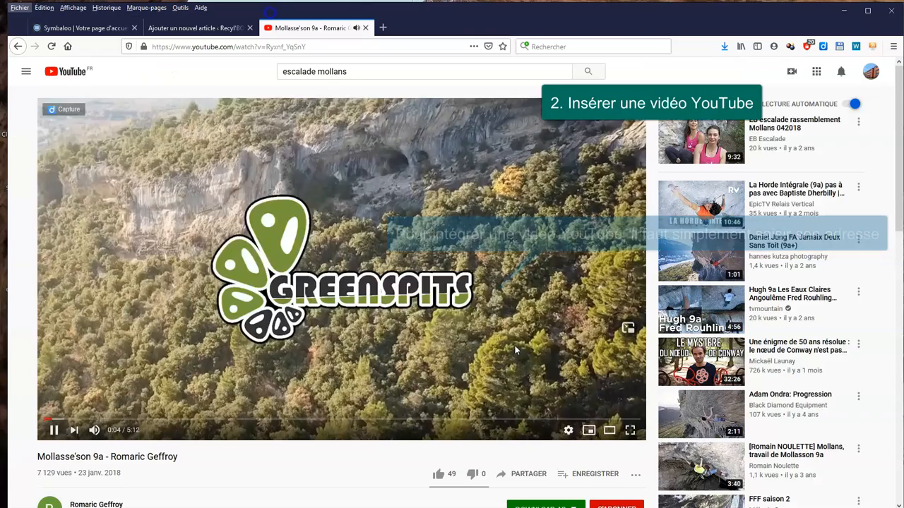
# Copy the share link of the "Mollasse'son 9a" climbing video on YouTube
pyautogui.scroll(-2, 515, 345)
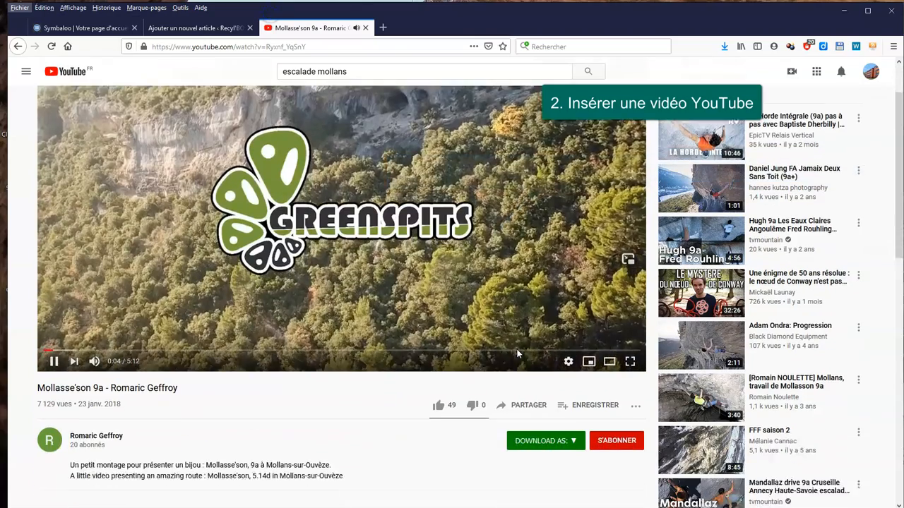
pyautogui.click(530, 369)
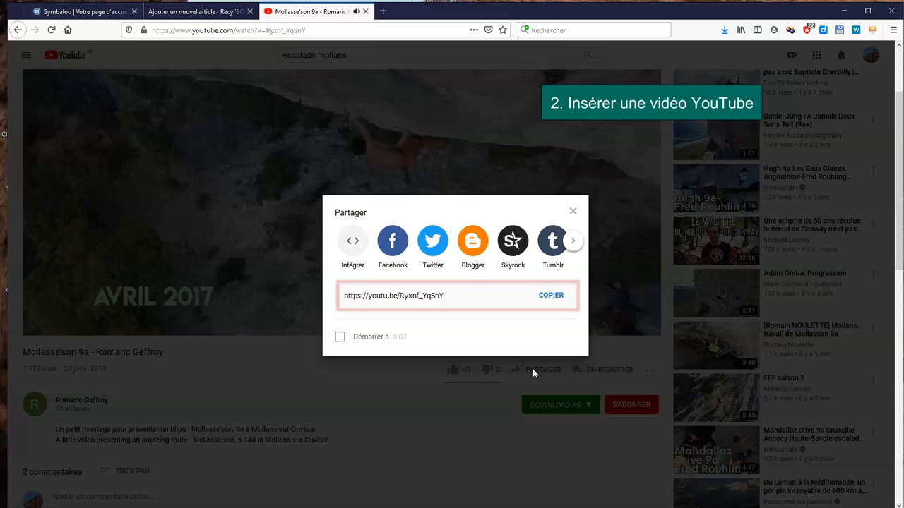
pyautogui.click(551, 296)
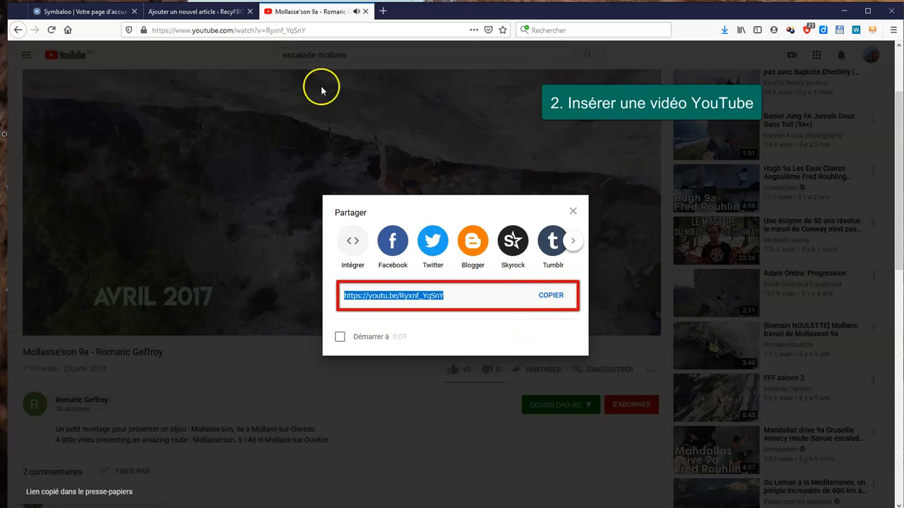
pyautogui.click(169, 15)
pyautogui.click(389, 290)
pyautogui.write('https://youtu.be/Ryxnf_YqSnY')
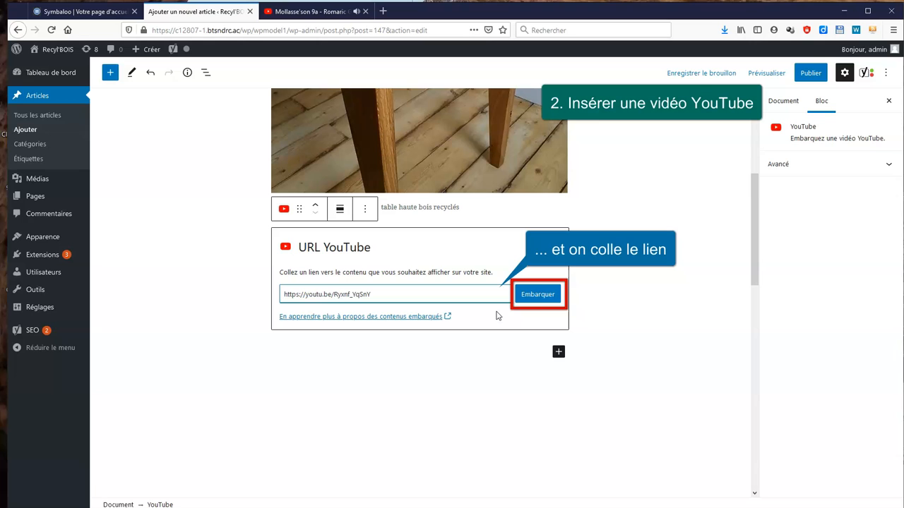
pyautogui.click(537, 295)
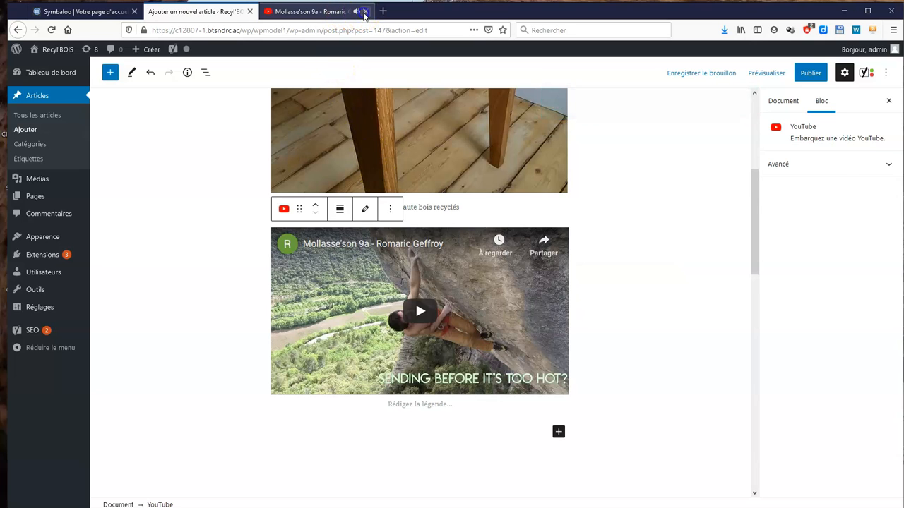
pyautogui.click(365, 11)
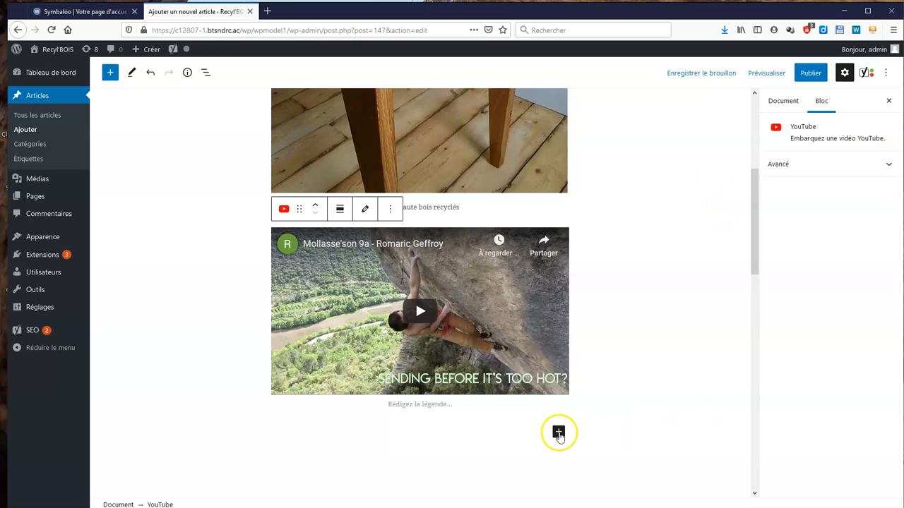
# Add a banner block below the video with the wooden bench image from the media library and the text "On écrit du texte sur la bannière"
pyautogui.click(558, 431)
pyautogui.scroll(-3, 634, 431)
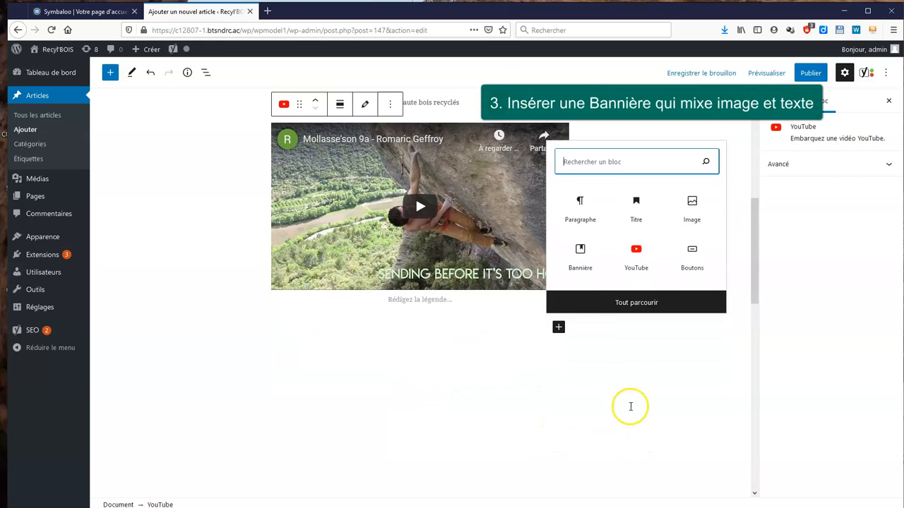
pyautogui.click(584, 248)
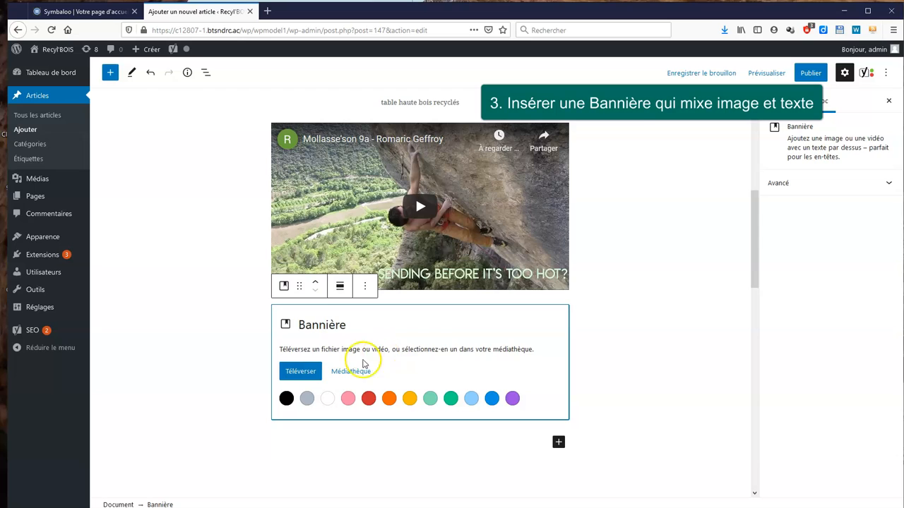
pyautogui.click(354, 368)
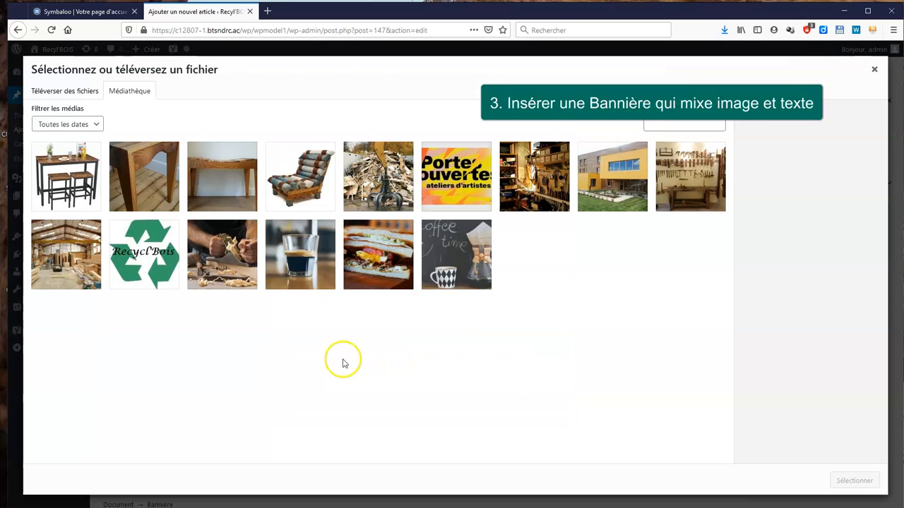
pyautogui.click(233, 171)
pyautogui.click(847, 485)
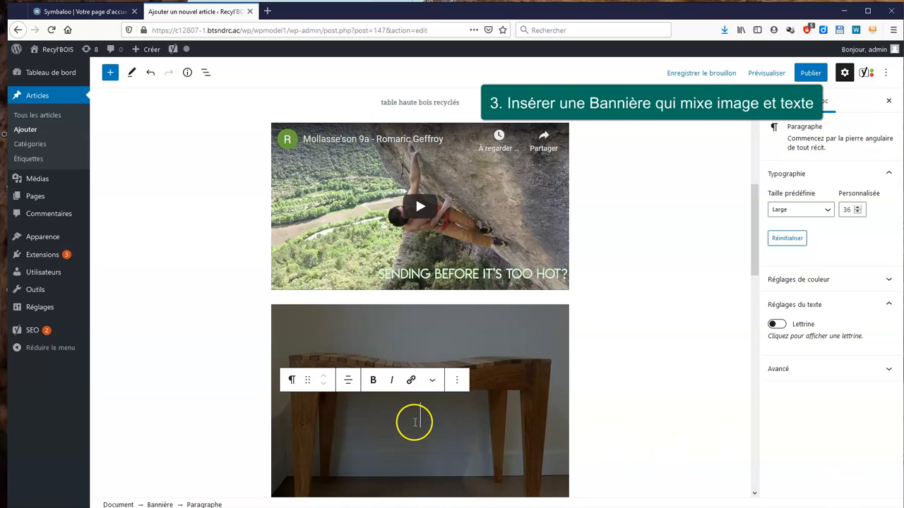
pyautogui.write('On écrit du texte sur la bannière')
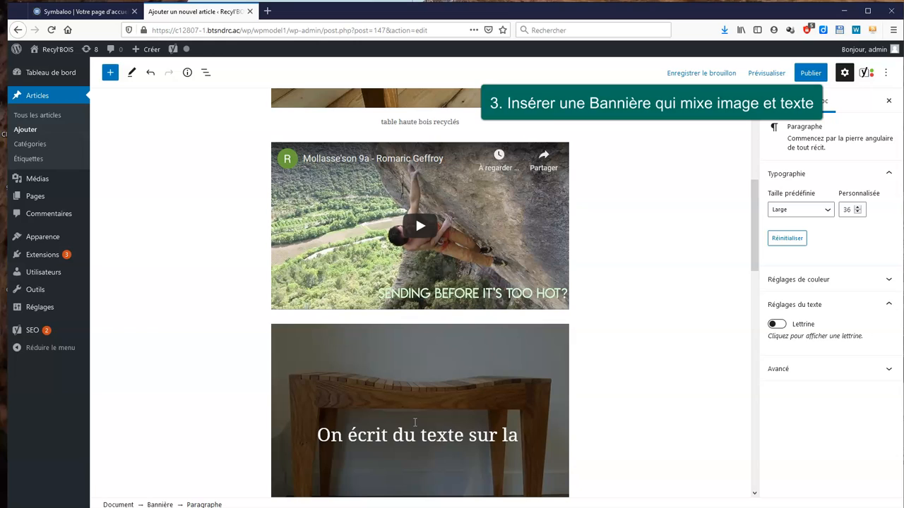
pyautogui.click(581, 440)
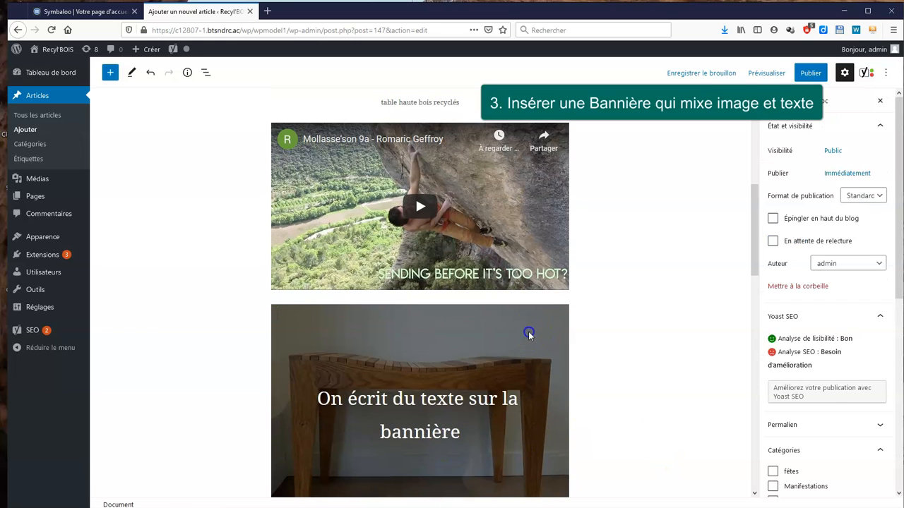
# Move the banner block up two positions so it sits above the table image
pyautogui.click(528, 335)
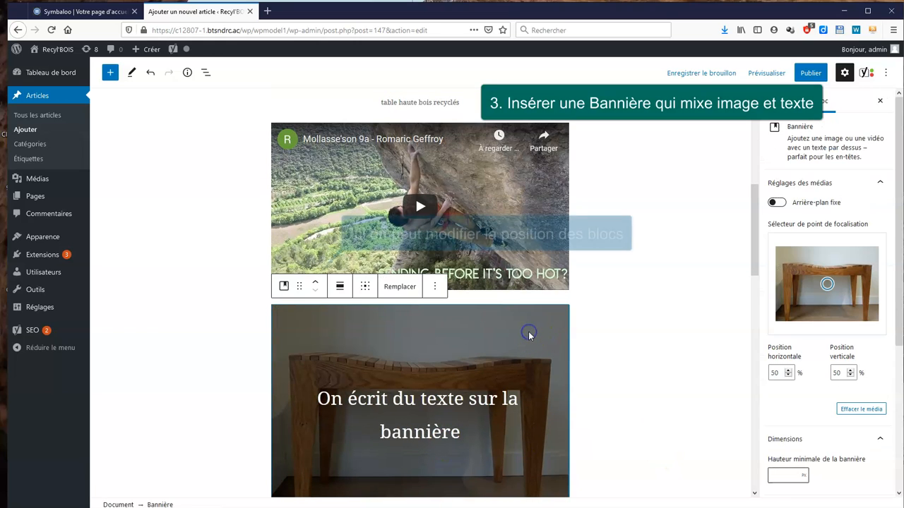
pyautogui.click(315, 284)
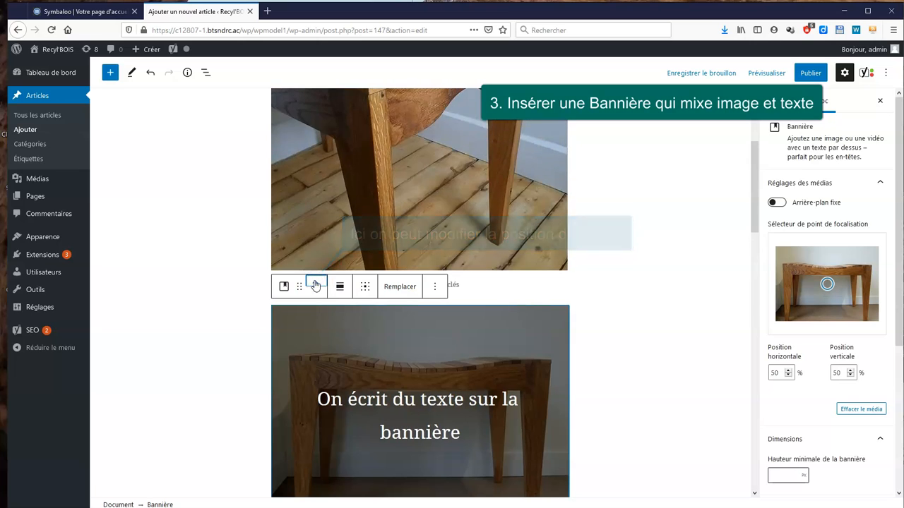
pyautogui.click(315, 284)
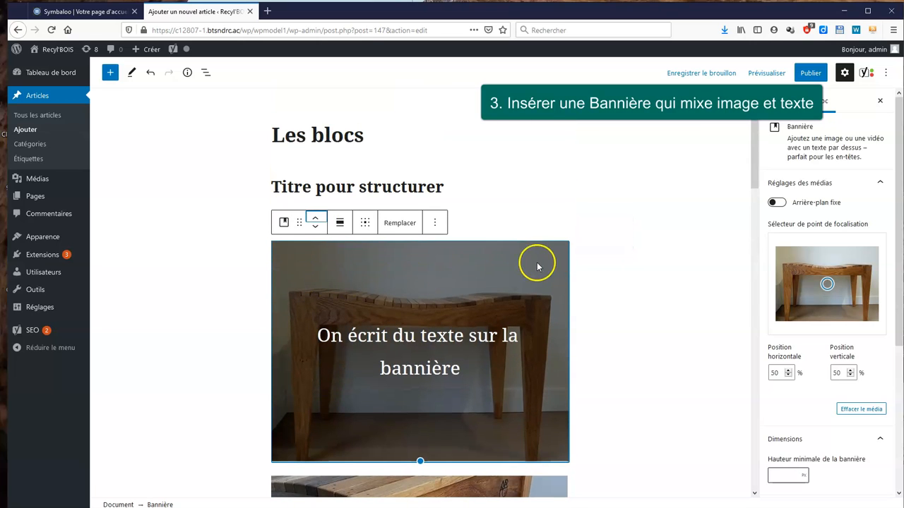
# Add a Boutons block below the video with a button labelled "un bouton pour cliquer vers un lien"
pyautogui.scroll(-7, 601, 252)
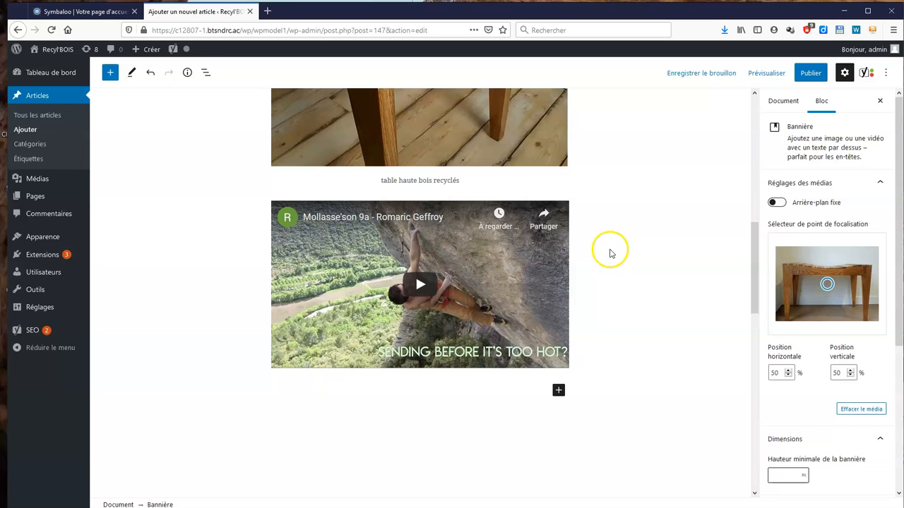
pyautogui.click(559, 390)
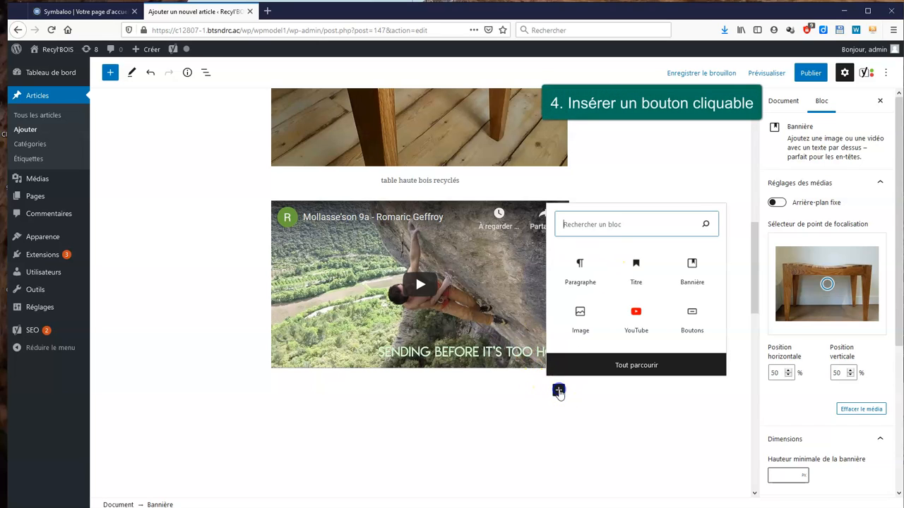
pyautogui.click(691, 321)
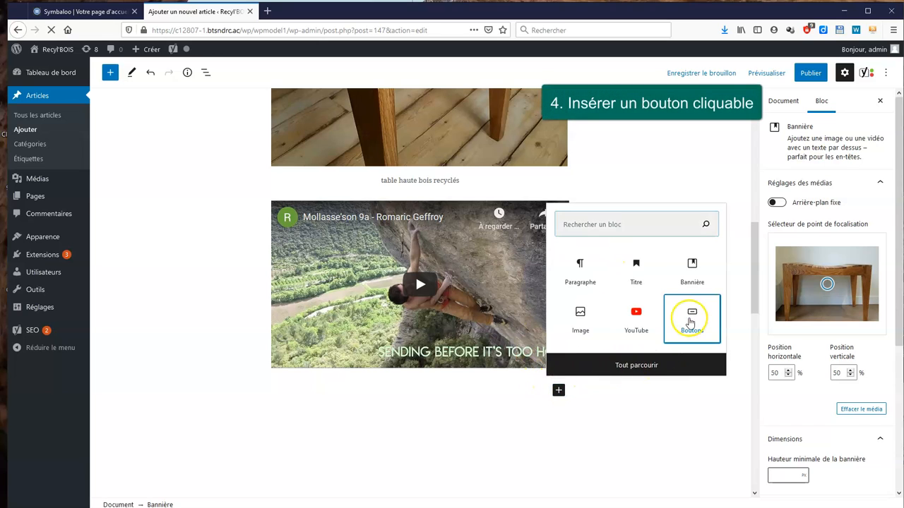
pyautogui.write('un')
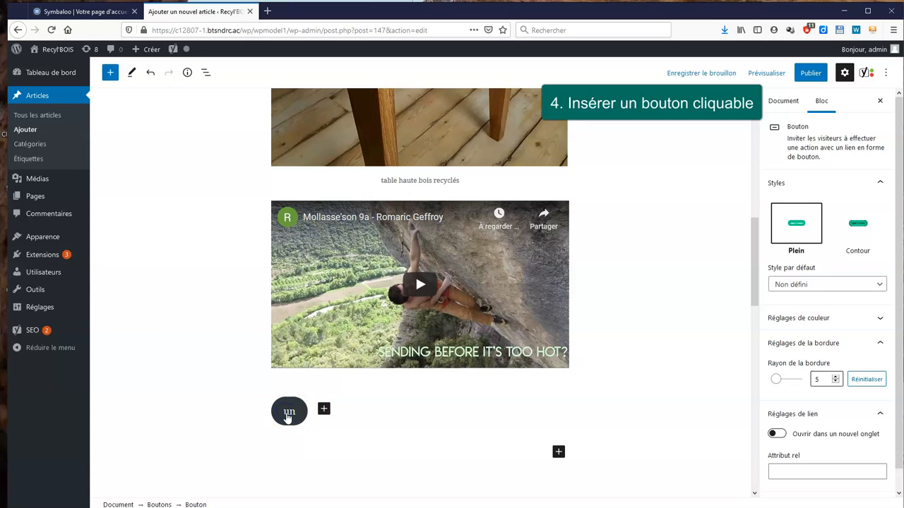
pyautogui.write(' bouton pour cliquer vers un lien')
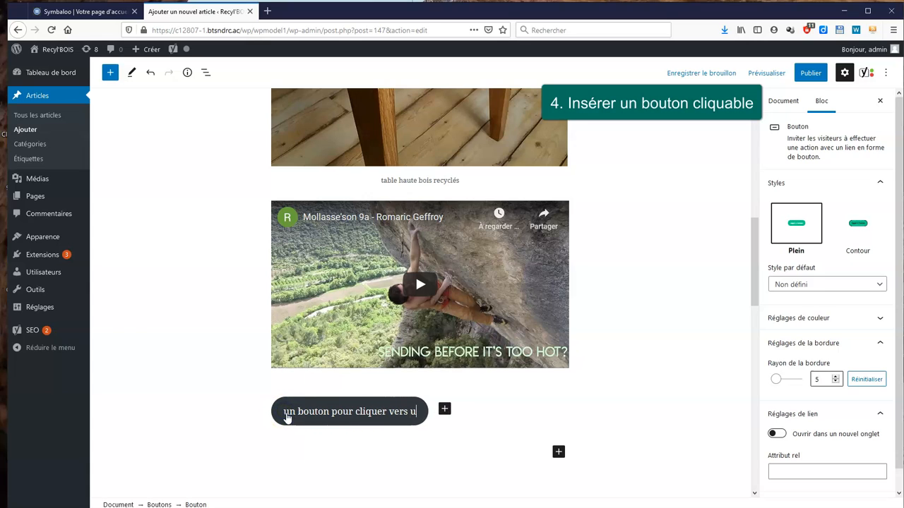
pyautogui.click(289, 417)
pyautogui.click(378, 416)
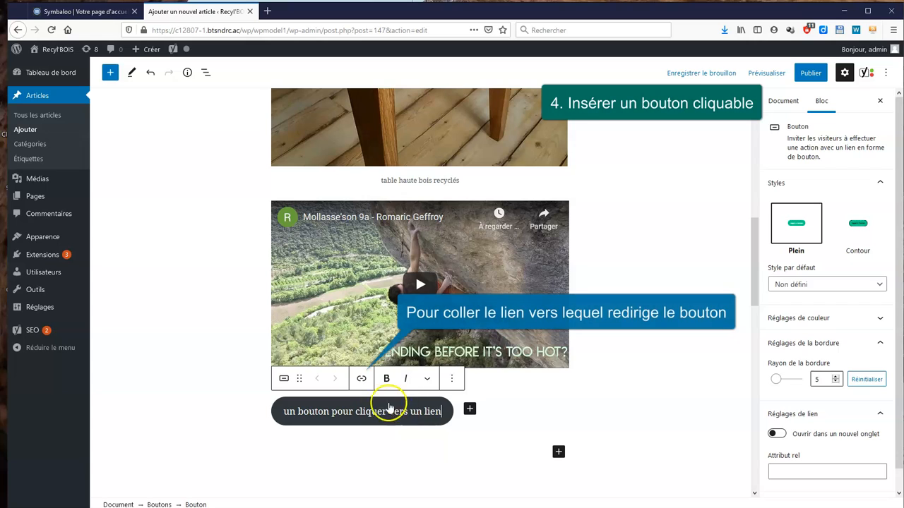
pyautogui.click(360, 381)
pyautogui.click(410, 456)
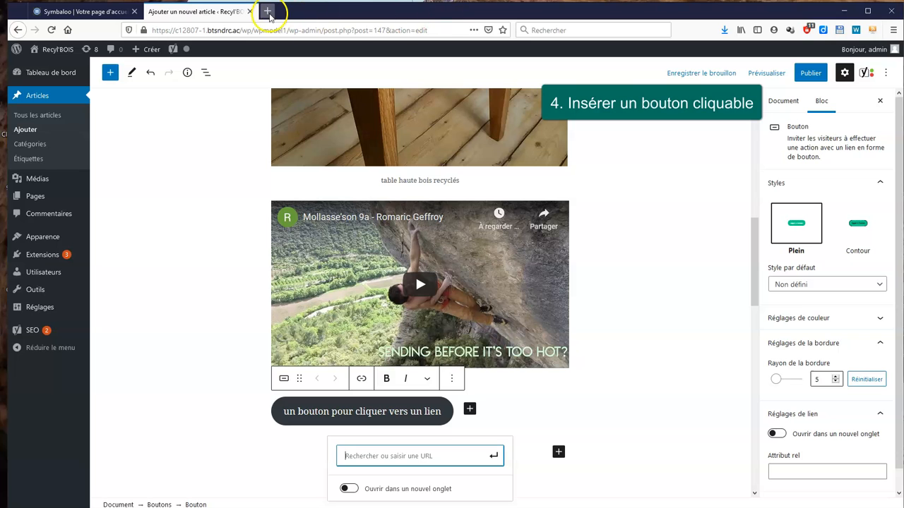
pyautogui.click(269, 12)
pyautogui.hotkey('ctrl', 'c')
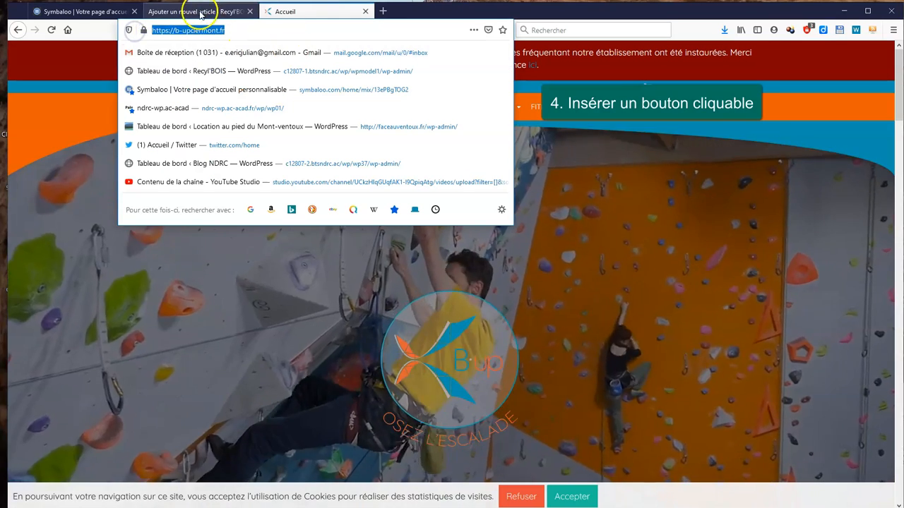
pyautogui.click(200, 13)
pyautogui.hotkey('ctrl', 'v')
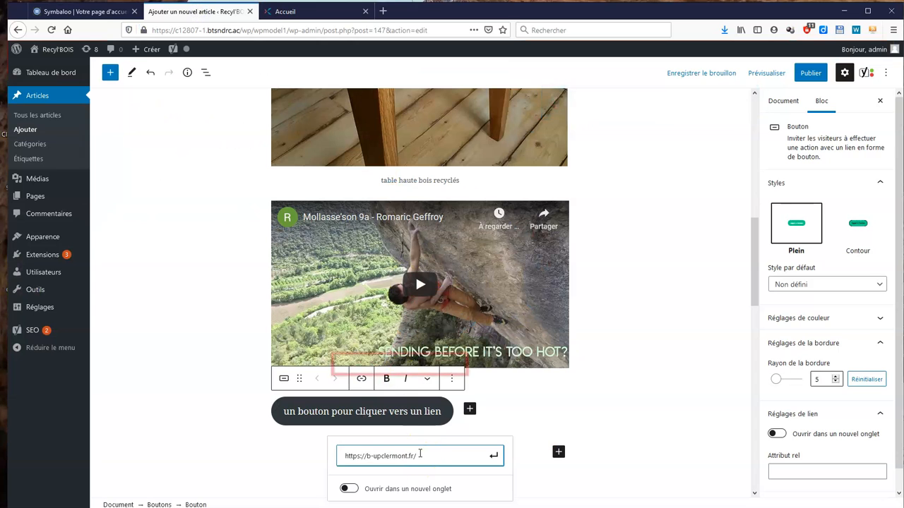
pyautogui.click(352, 365)
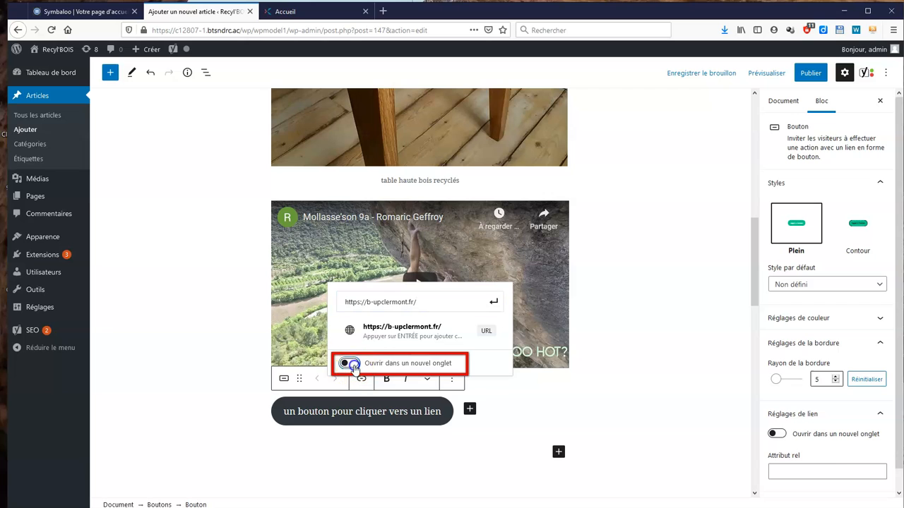
pyautogui.click(493, 302)
# Insert a Colonnes block with the 50 / 50 layout below the button, choosing it from the full block list
pyautogui.scroll(-4, 653, 367)
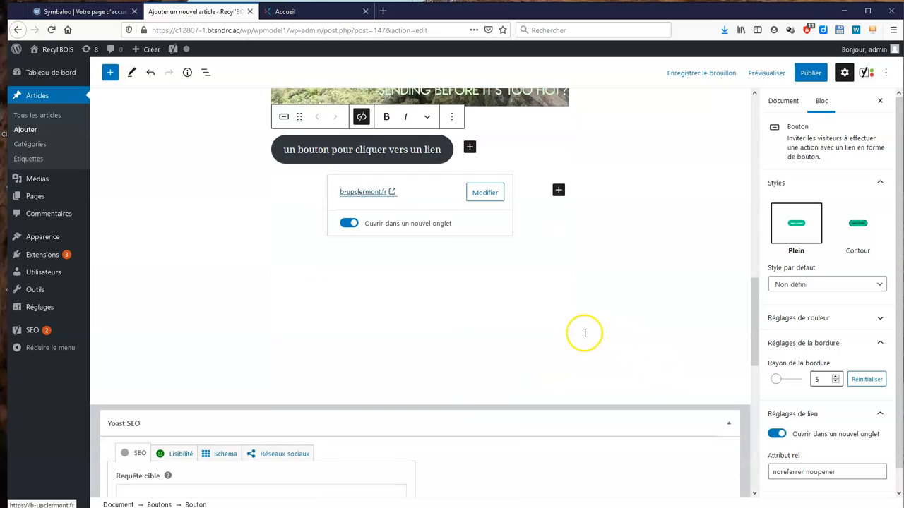
pyautogui.click(526, 278)
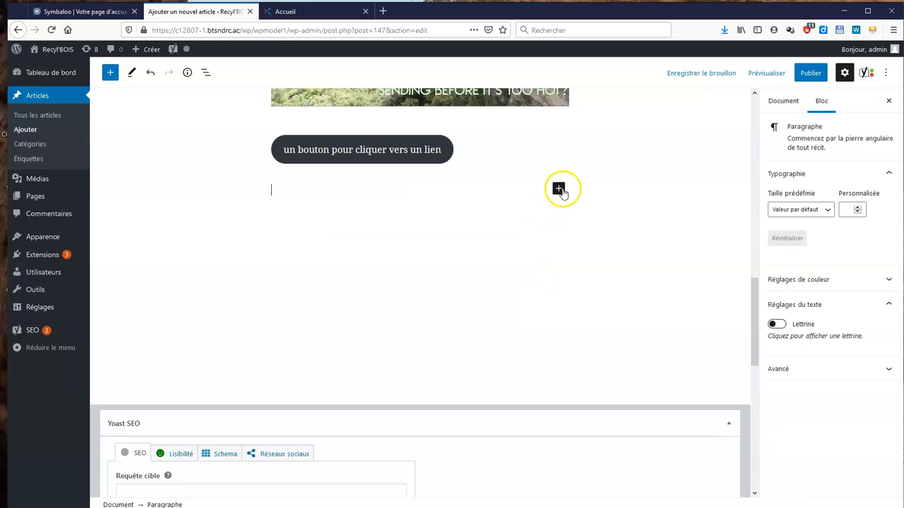
pyautogui.click(558, 189)
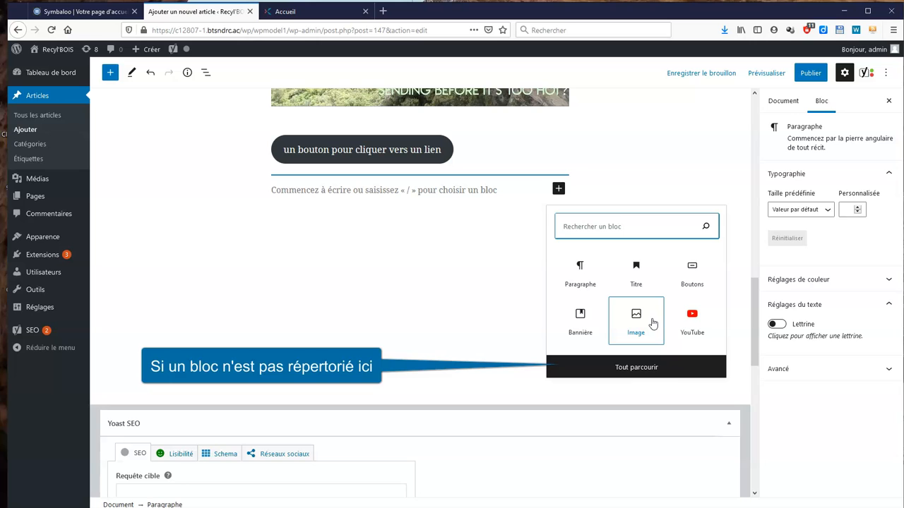
pyautogui.click(692, 367)
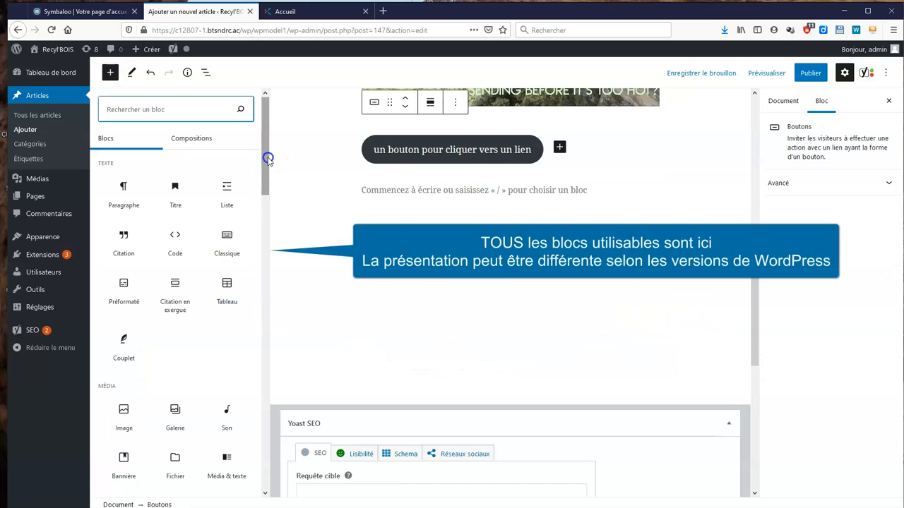
pyautogui.moveTo(269, 159); pyautogui.dragTo(274, 250)
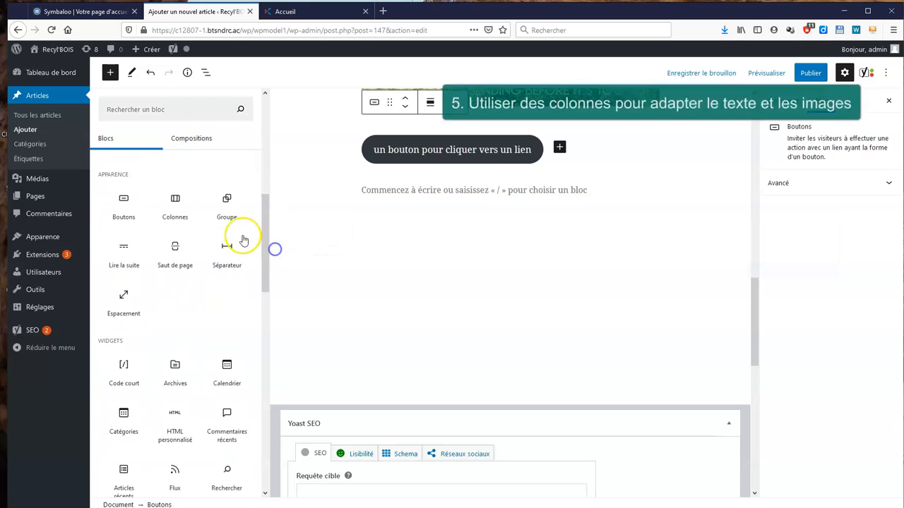
pyautogui.click(175, 211)
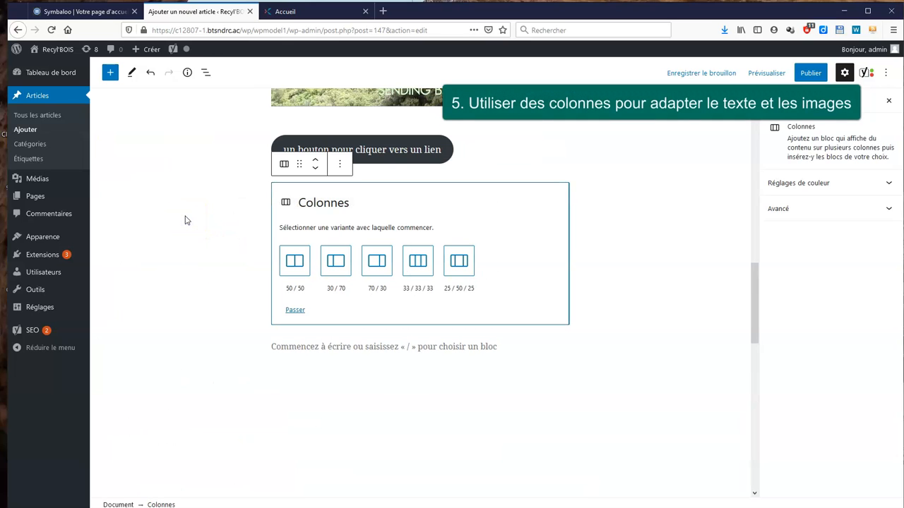
pyautogui.click(293, 260)
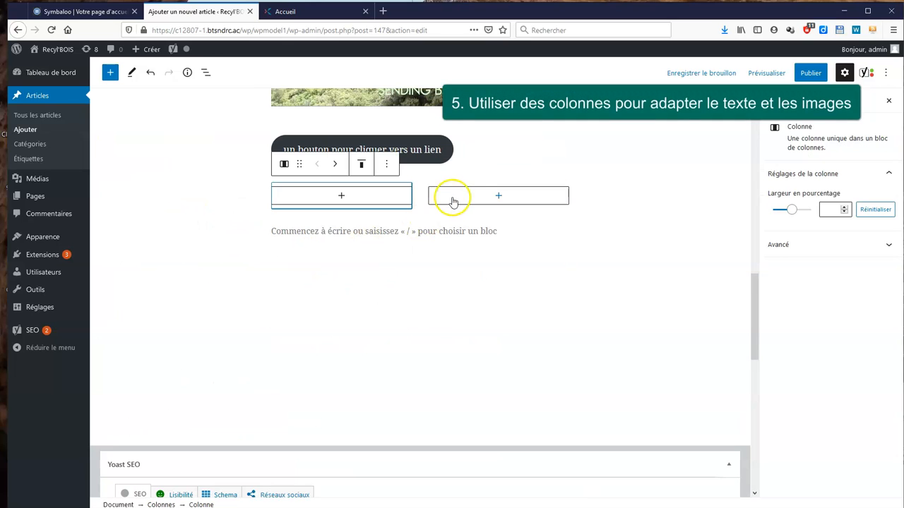
# Add an image block in the second column with the sandwich picture sandwich-1.jpg from the media library
pyautogui.click(491, 197)
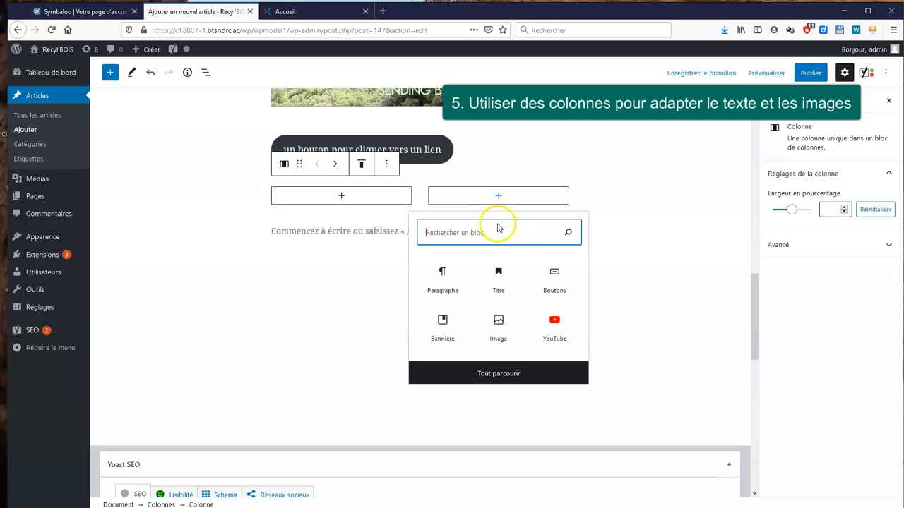
pyautogui.click(498, 321)
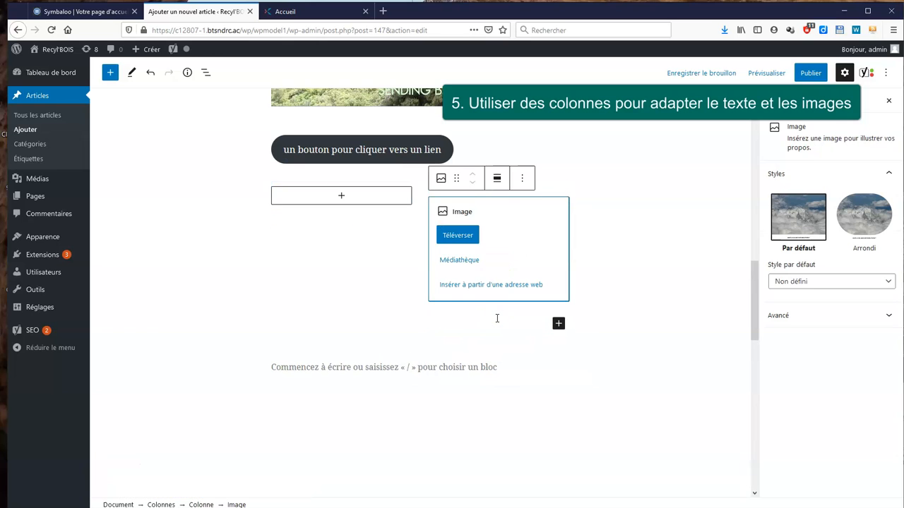
pyautogui.click(471, 262)
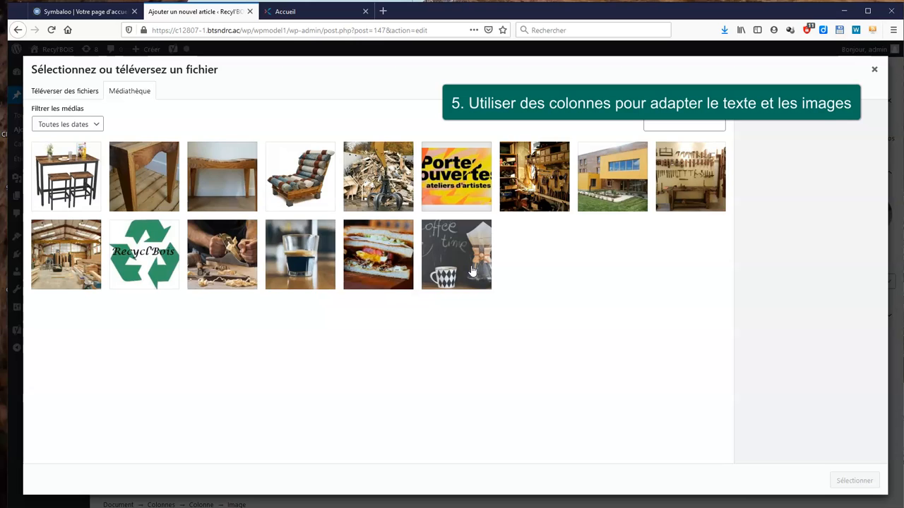
pyautogui.click(380, 262)
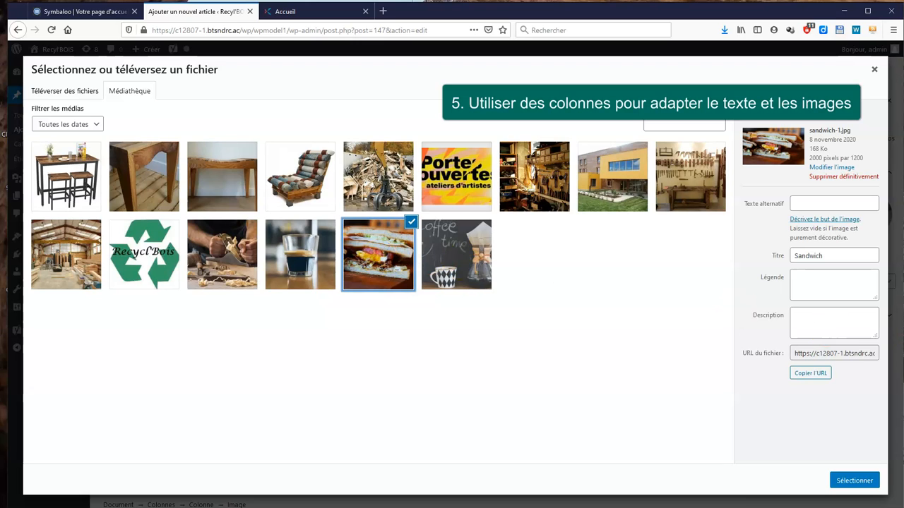
pyautogui.click(857, 481)
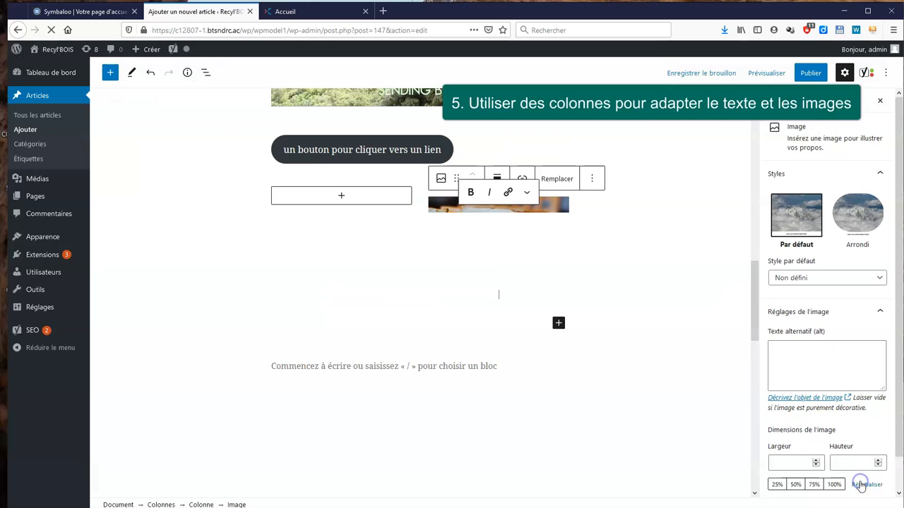
# Add a paragraph in the first column with the text "le texte explicatif de l'image !"
pyautogui.click(353, 204)
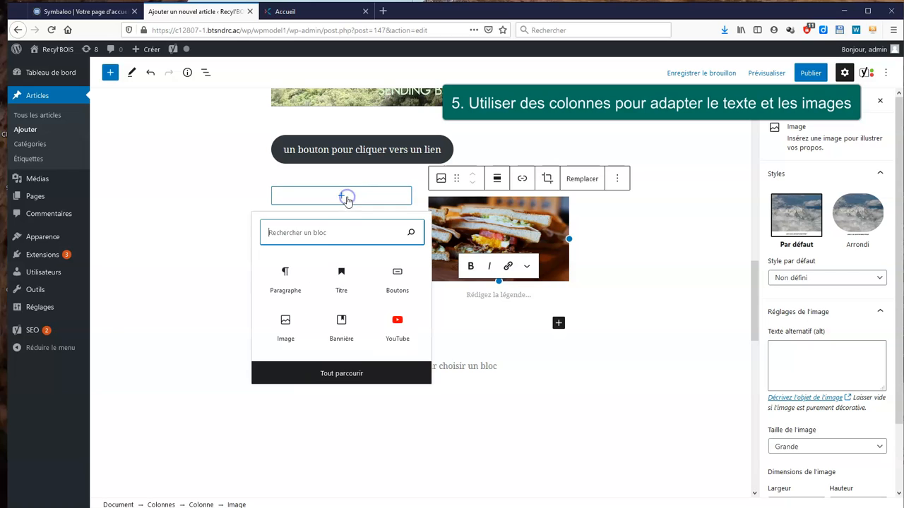
pyautogui.click(292, 291)
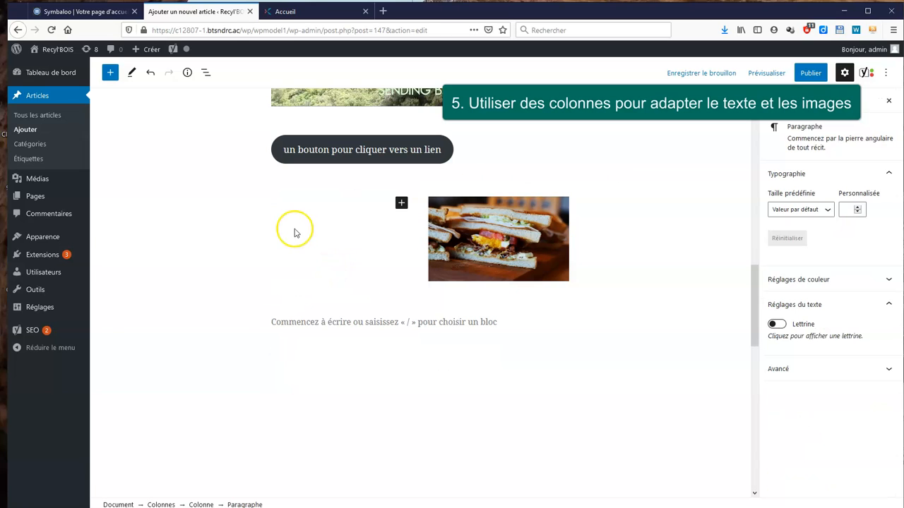
pyautogui.scroll(2, 295, 233)
pyautogui.write('le p')
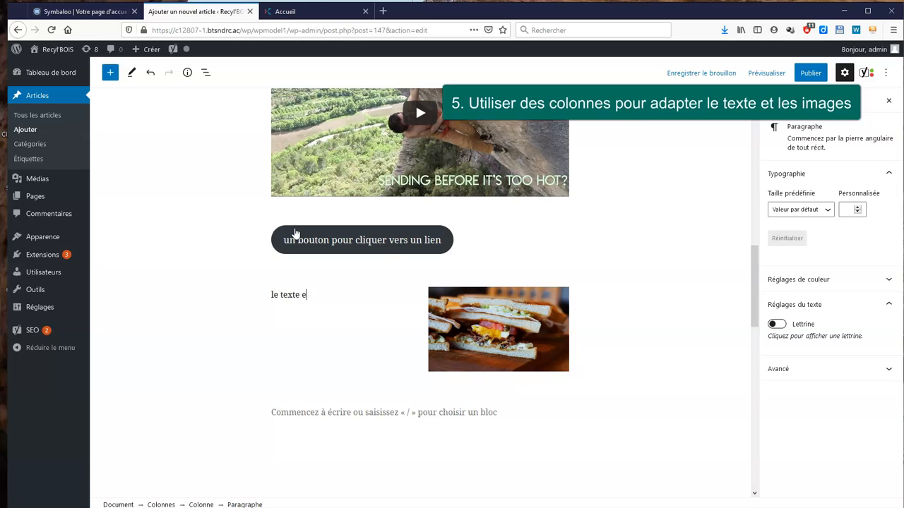
pyautogui.write("exte explicatif de l'image !")
# Insert an HTML personnalisé block below the columns, choosing it among the widgets in the full block list
pyautogui.scroll(-3, 381, 372)
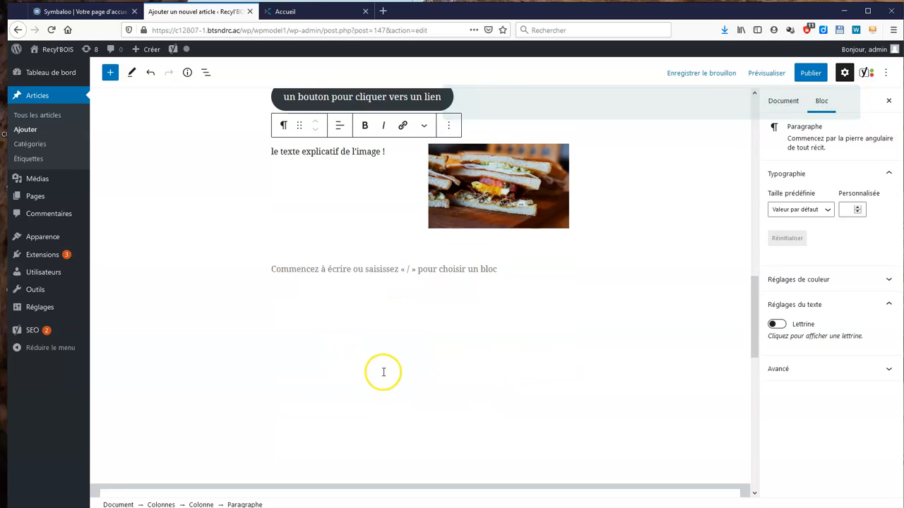
pyautogui.click(394, 229)
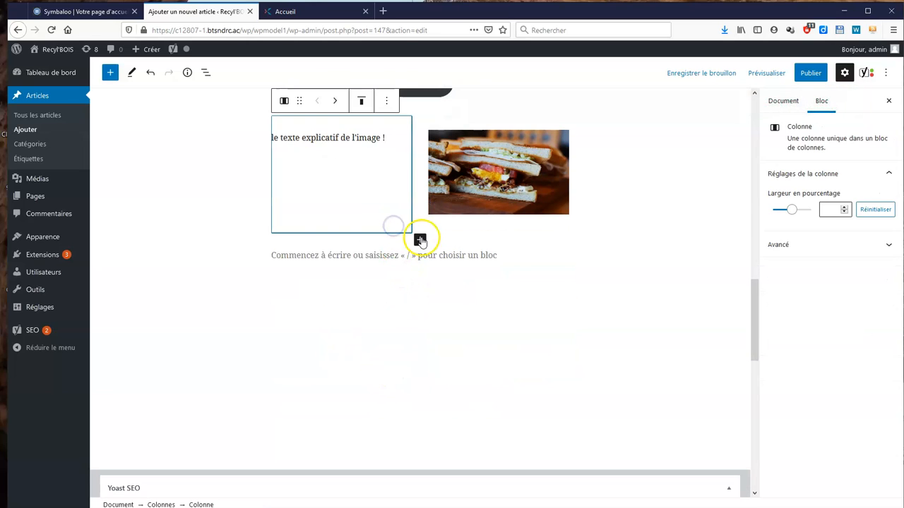
pyautogui.click(420, 240)
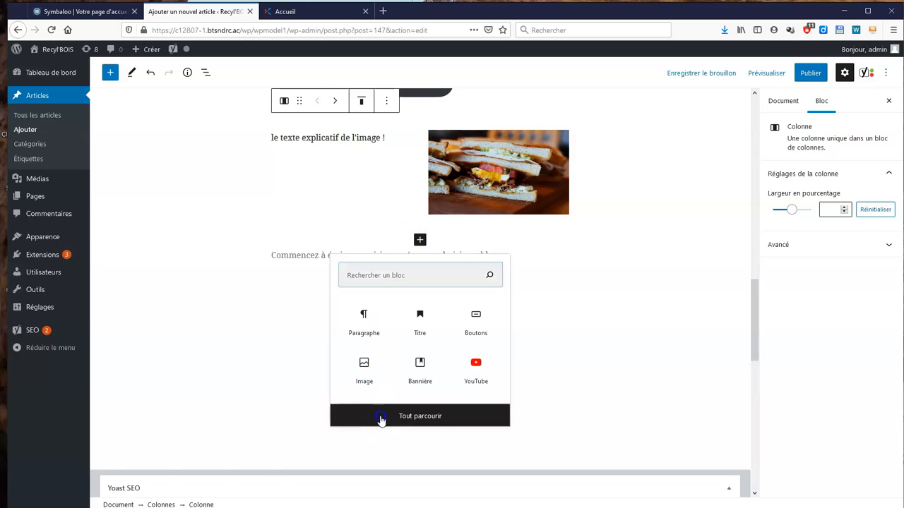
pyautogui.click(379, 416)
pyautogui.scroll(-5, 144, 355)
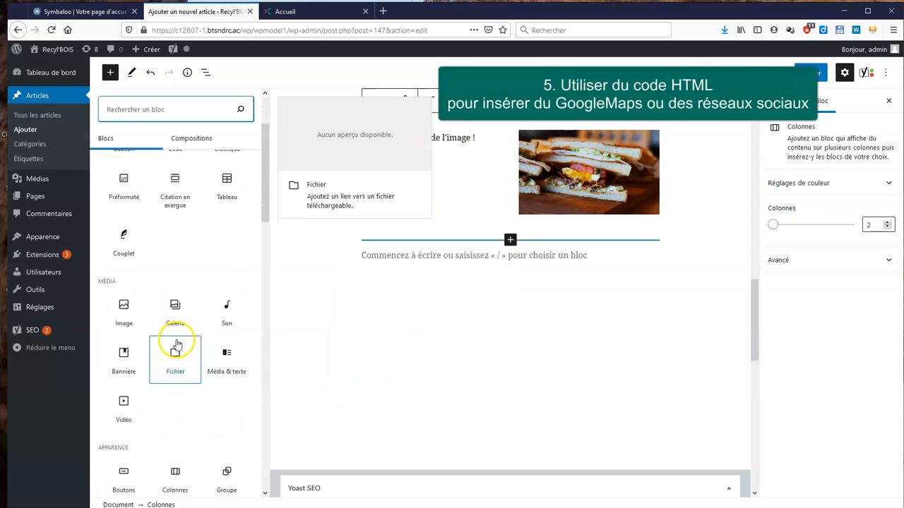
pyautogui.scroll(-5, 185, 408)
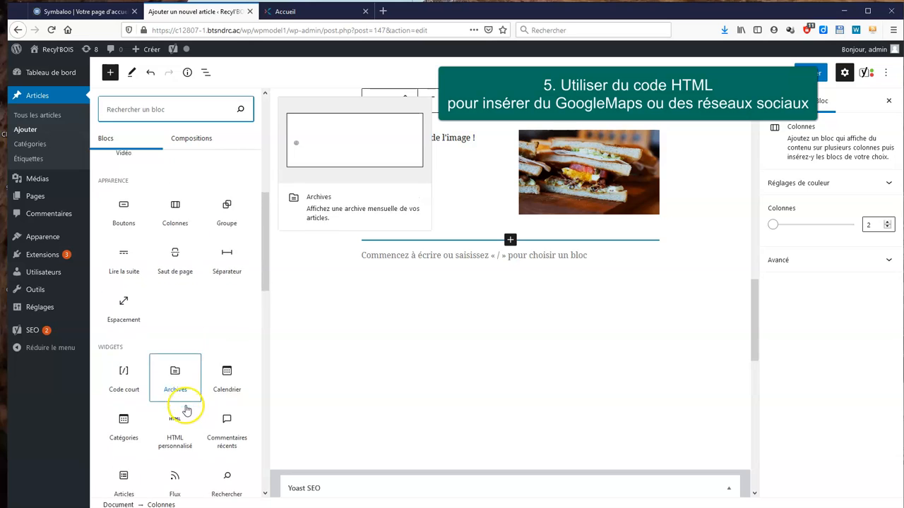
pyautogui.moveTo(265, 275); pyautogui.dragTo(266, 296)
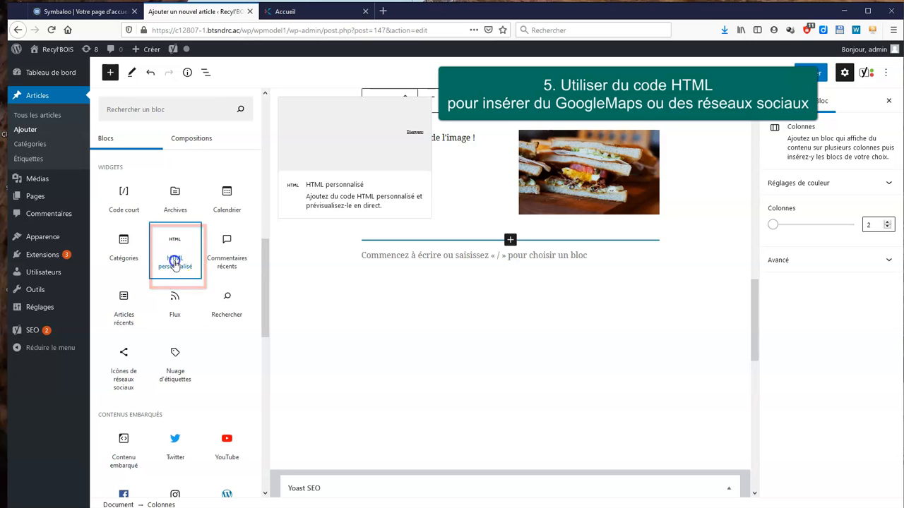
pyautogui.click(176, 263)
pyautogui.click(317, 269)
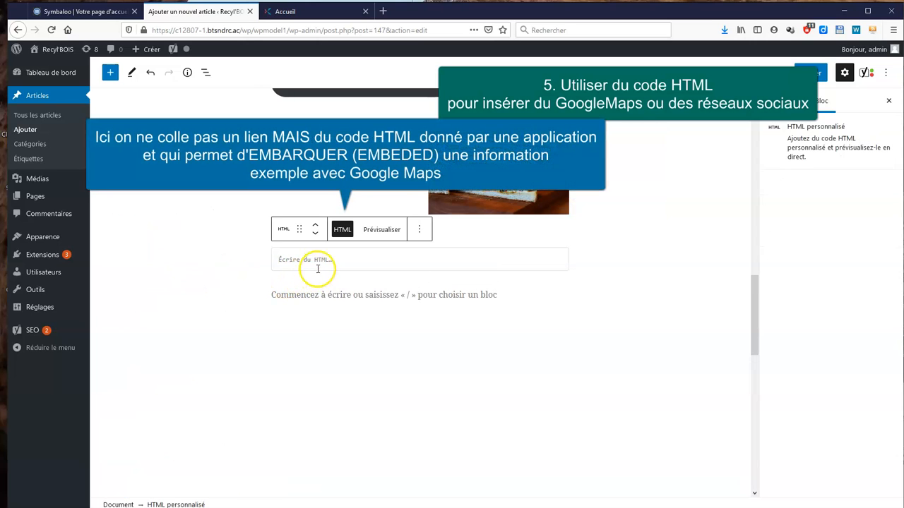
# Open Google Maps in a new browser tab and search for "lycée murat"
pyautogui.click(382, 11)
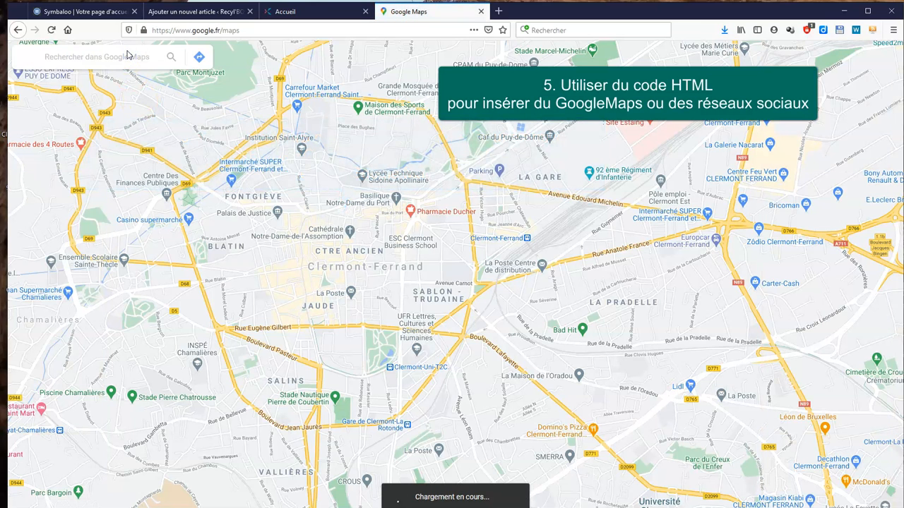
pyautogui.write('lycée murat')
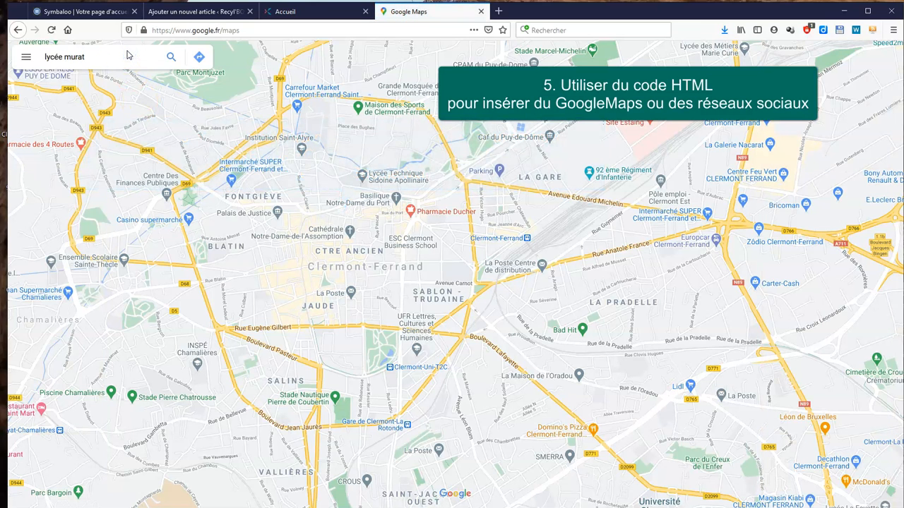
pyautogui.click(171, 57)
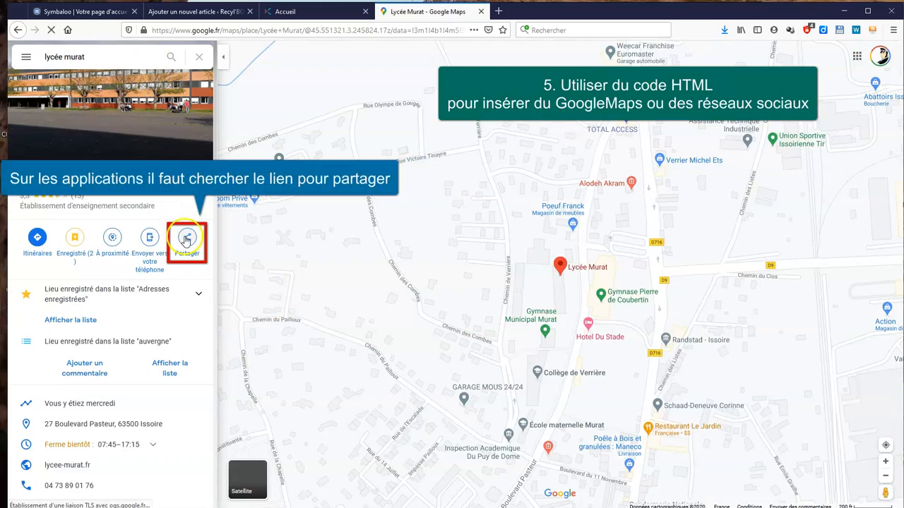
# Copy the HTML embed code of the Lycée Murat map at size Moyenne and paste it into the post's custom HTML block
pyautogui.click(185, 240)
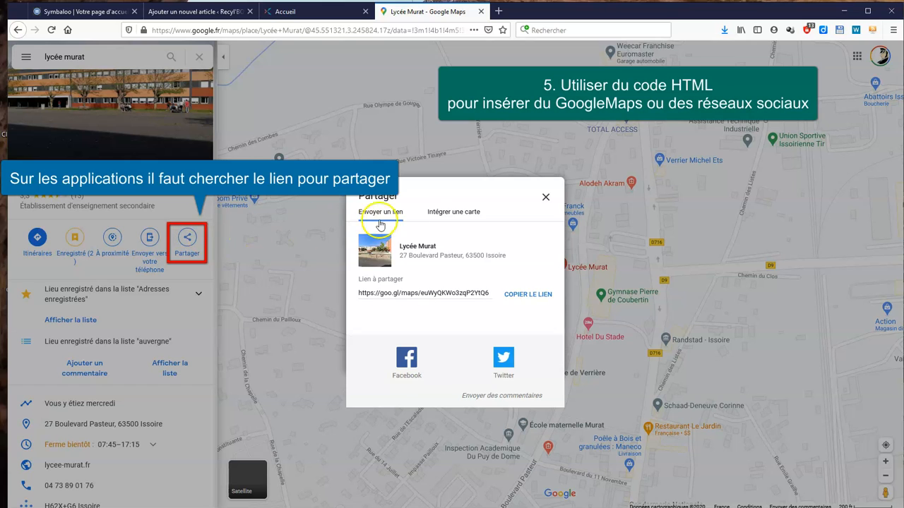
pyautogui.click(466, 211)
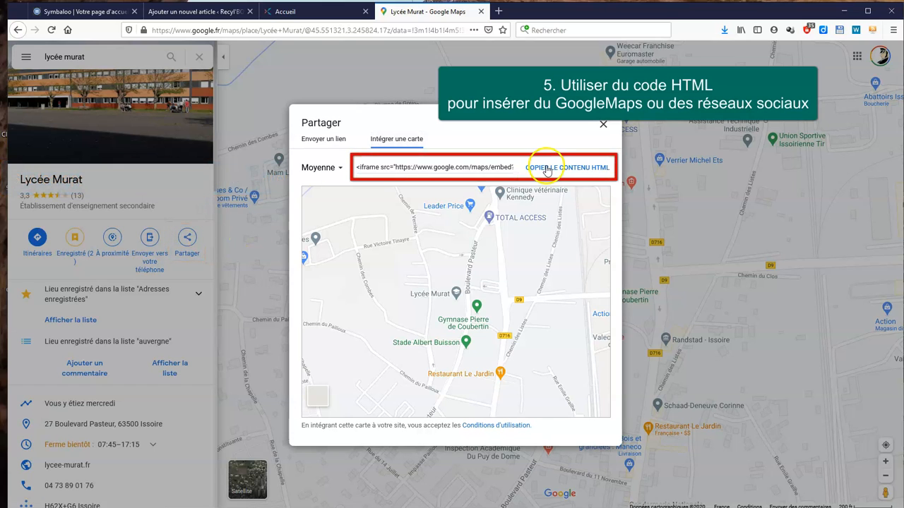
pyautogui.click(546, 168)
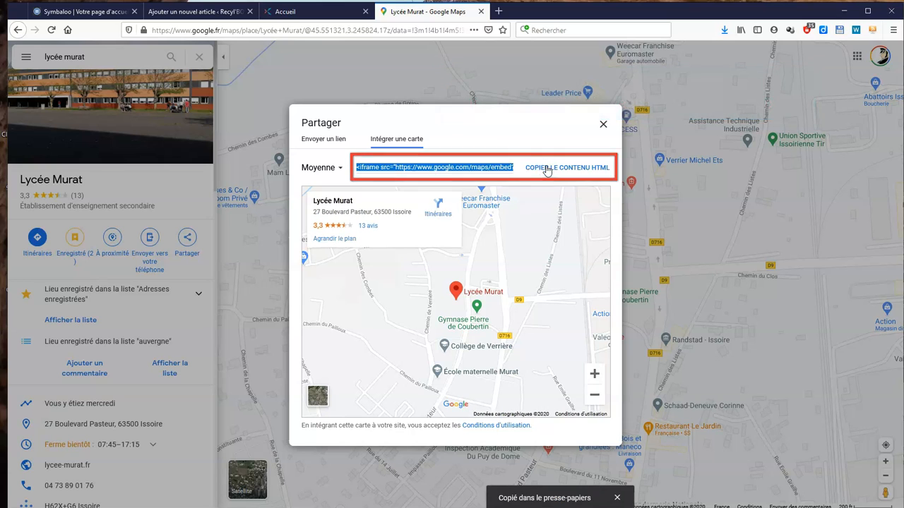
pyautogui.click(211, 12)
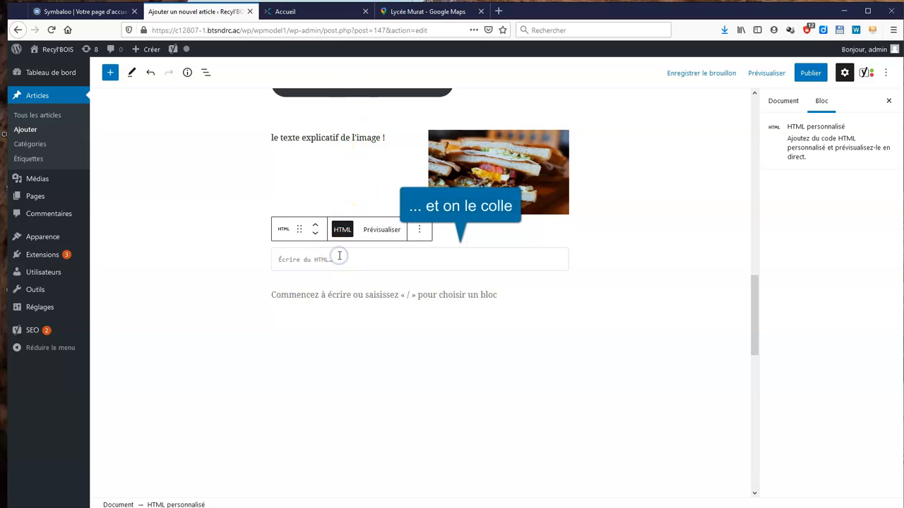
pyautogui.hotkey('ctrl', 'v')
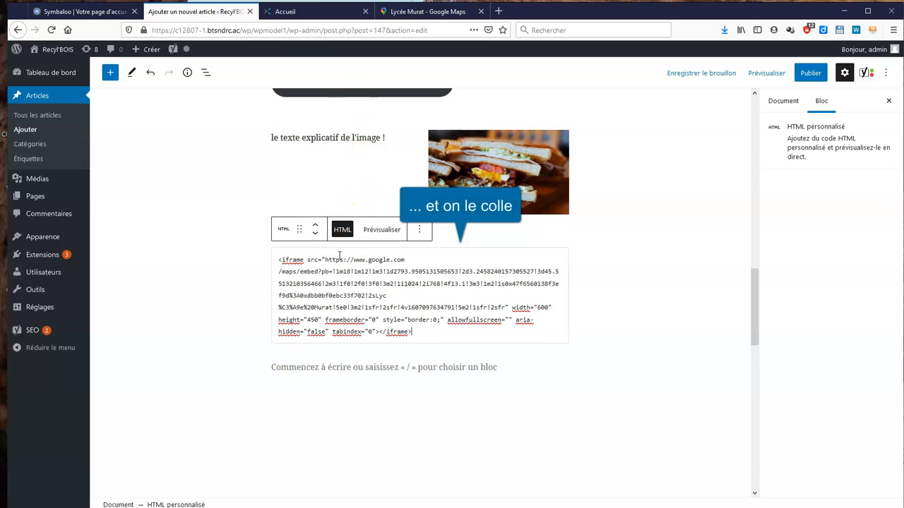
# Preview the post in a new browser tab and look through its blocks down to the Google Maps embed
pyautogui.click(440, 371)
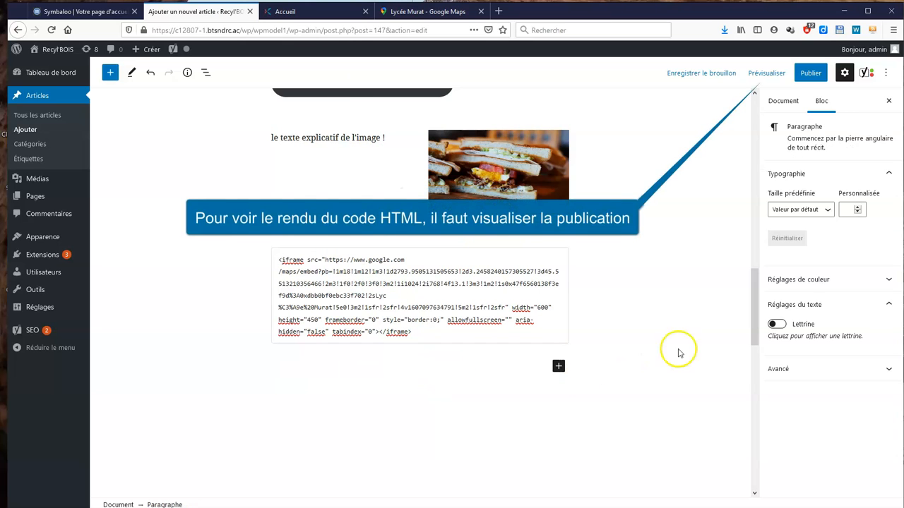
pyautogui.click(772, 75)
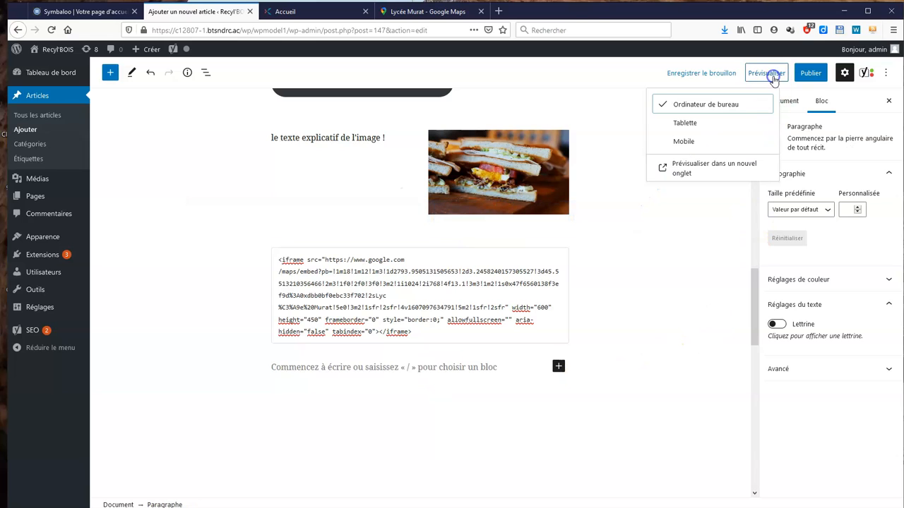
pyautogui.click(682, 168)
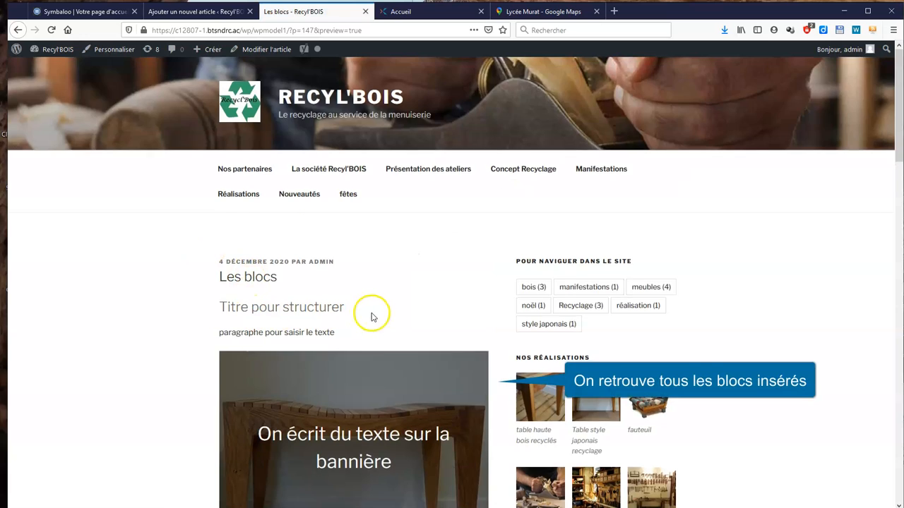
pyautogui.scroll(-5, 370, 313)
pyautogui.scroll(-10, 382, 326)
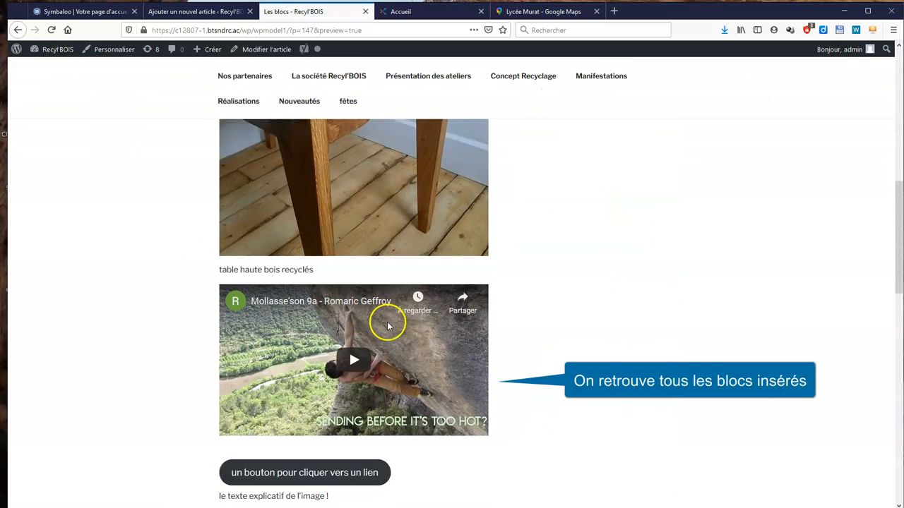
pyautogui.click(244, 311)
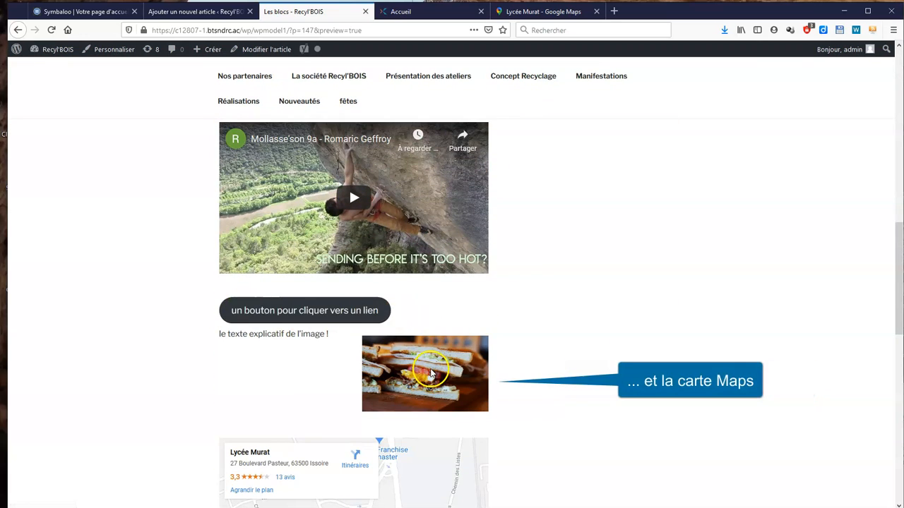
pyautogui.scroll(-4, 402, 238)
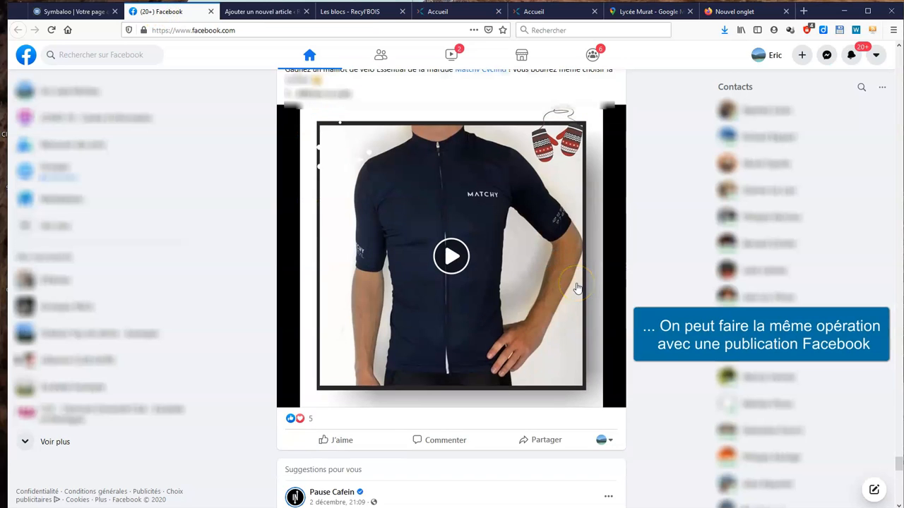
# On Facebook, copy the website embed code of the Openrunner "CALENDRIER DE L'AVENT." video post
pyautogui.scroll(3, 577, 286)
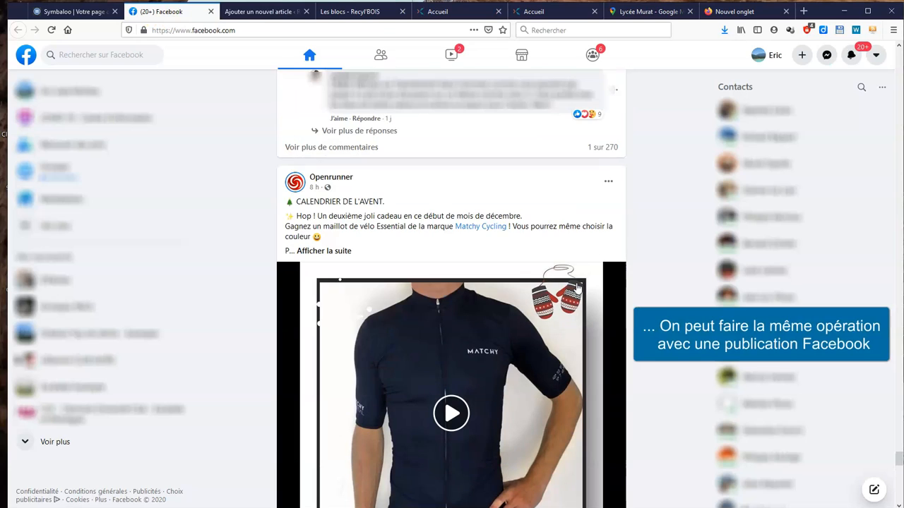
pyautogui.click(607, 184)
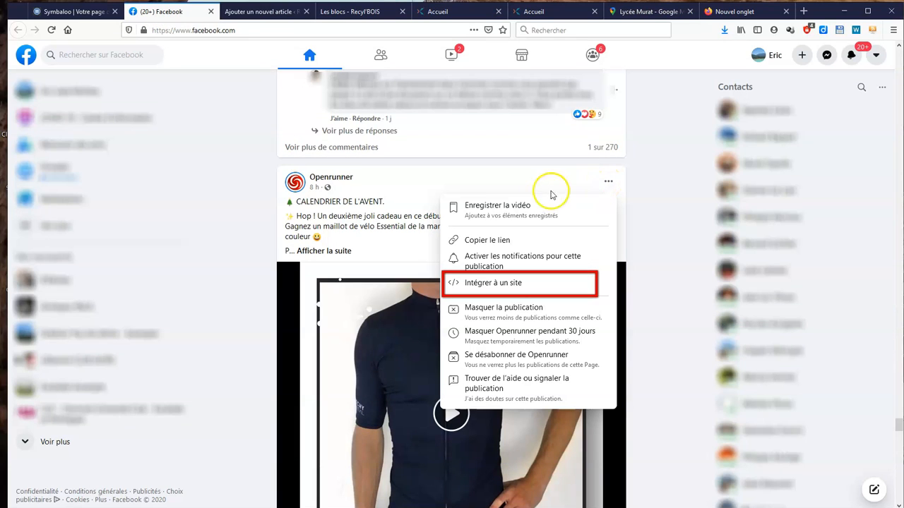
pyautogui.click(493, 284)
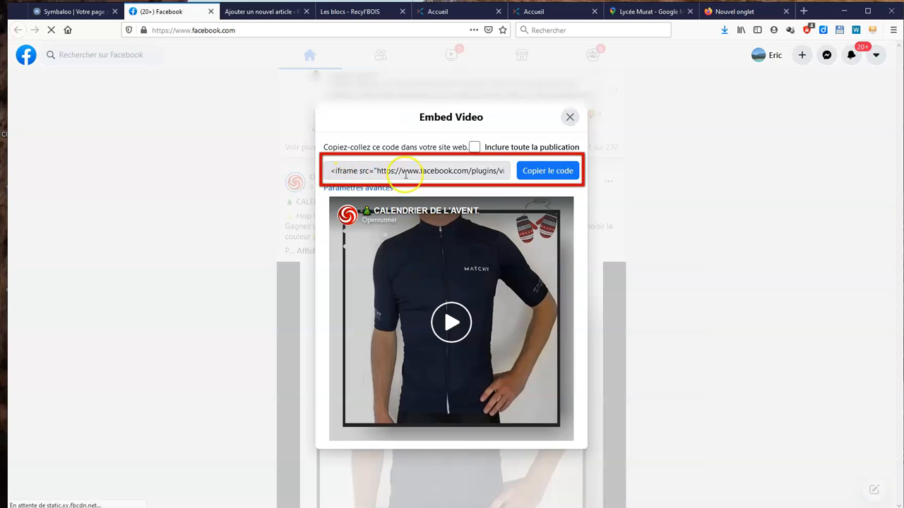
pyautogui.click(538, 175)
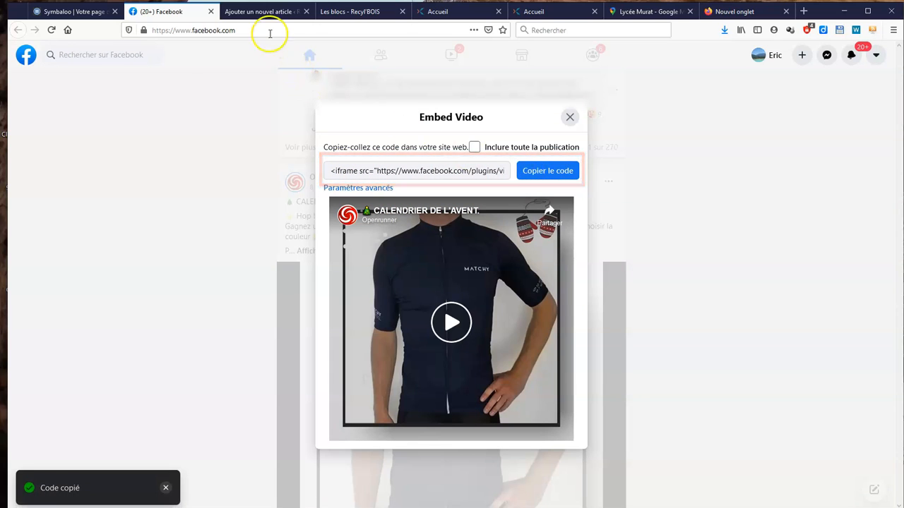
# Back in the WordPress post, insert an HTML personnalisé block below the map code and paste the Facebook embed code into it
pyautogui.click(261, 11)
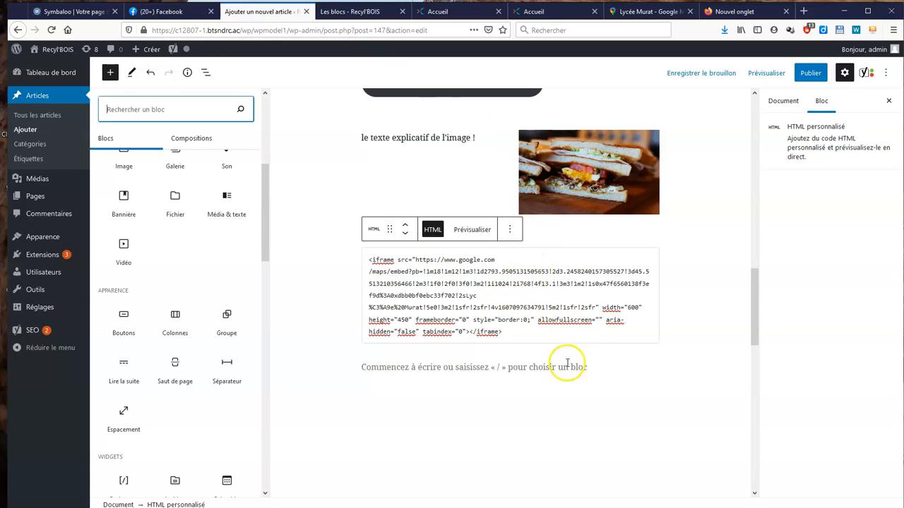
pyautogui.click(567, 366)
pyautogui.click(558, 368)
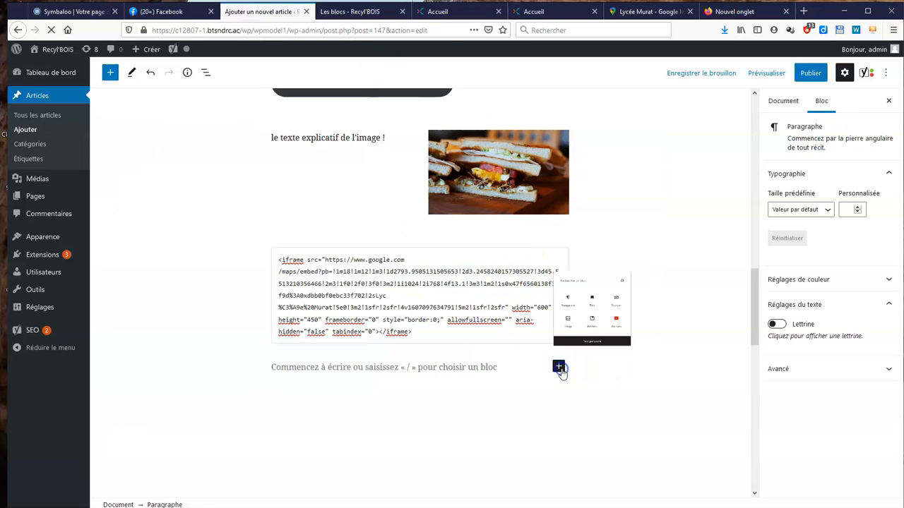
pyautogui.click(602, 346)
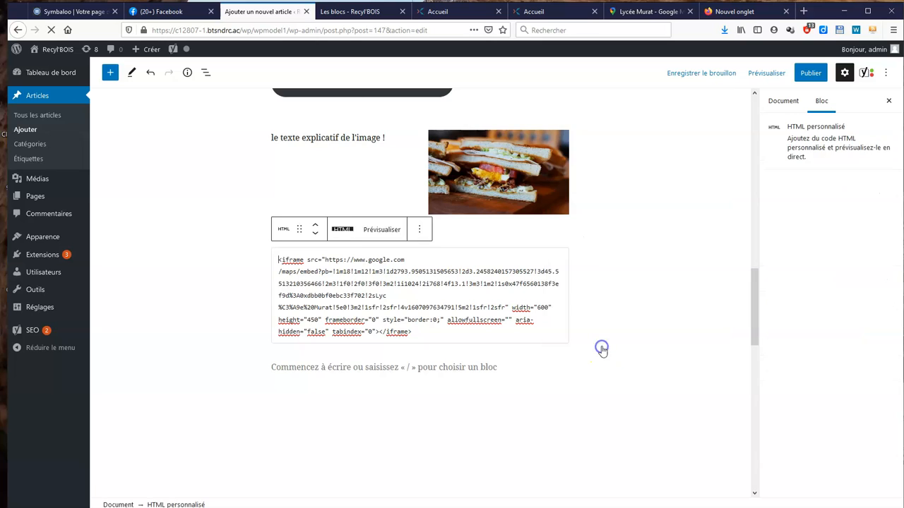
pyautogui.scroll(-5, 212, 297)
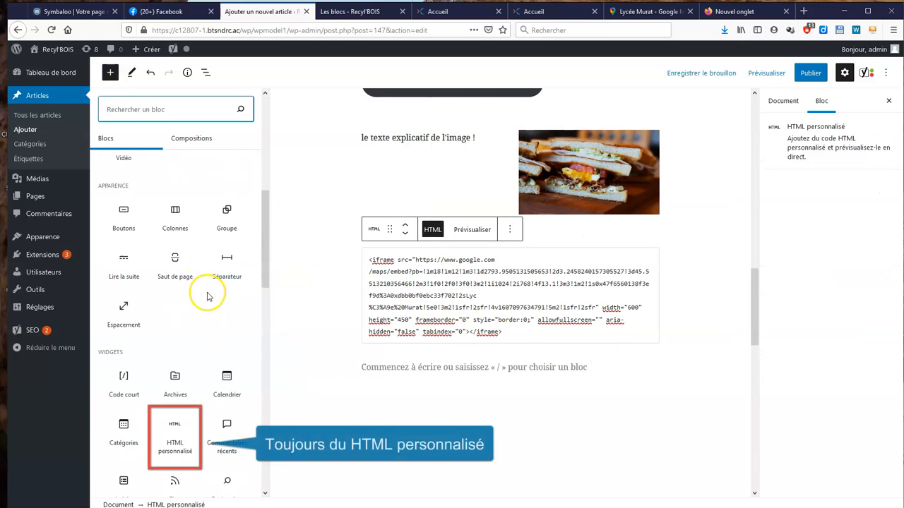
pyautogui.click(174, 441)
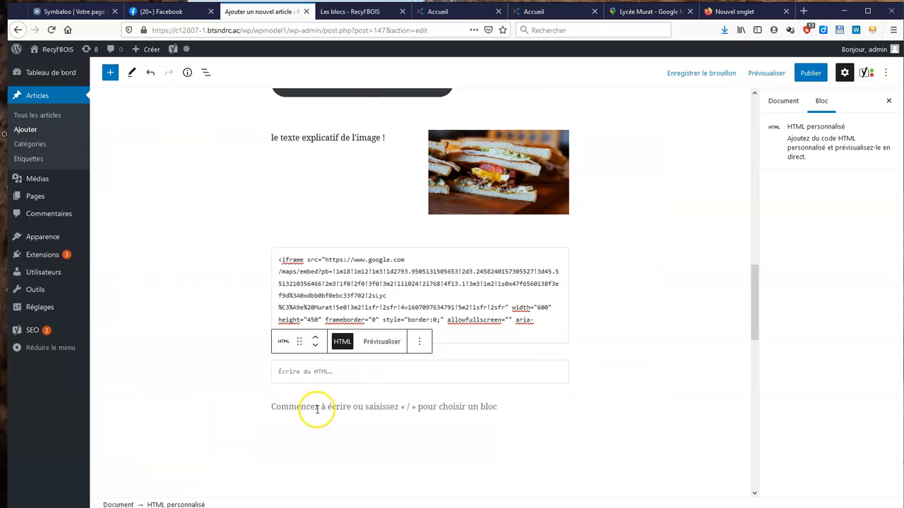
pyautogui.hotkey('ctrl', 'v')
pyautogui.click(339, 372)
pyautogui.click(670, 376)
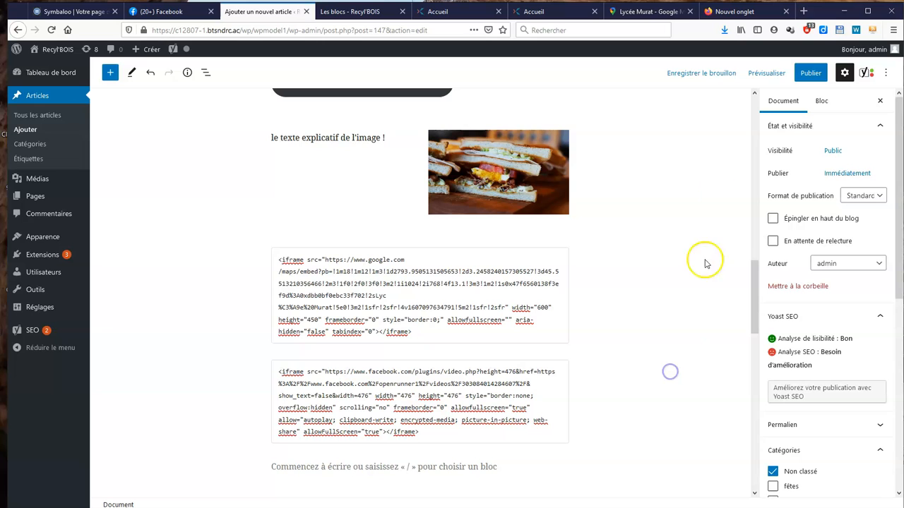
# Preview the post in a new tab again and check the embedded Facebook video by playing and pausing it
pyautogui.click(775, 73)
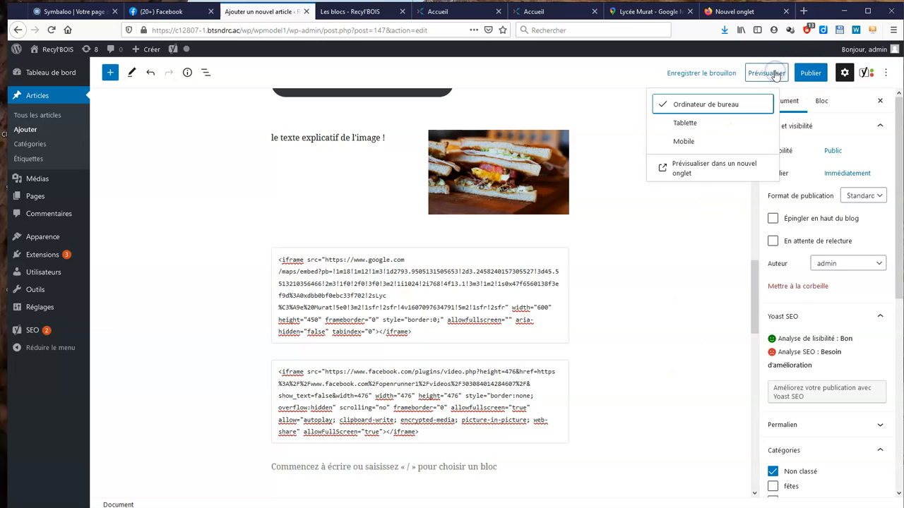
pyautogui.click(685, 178)
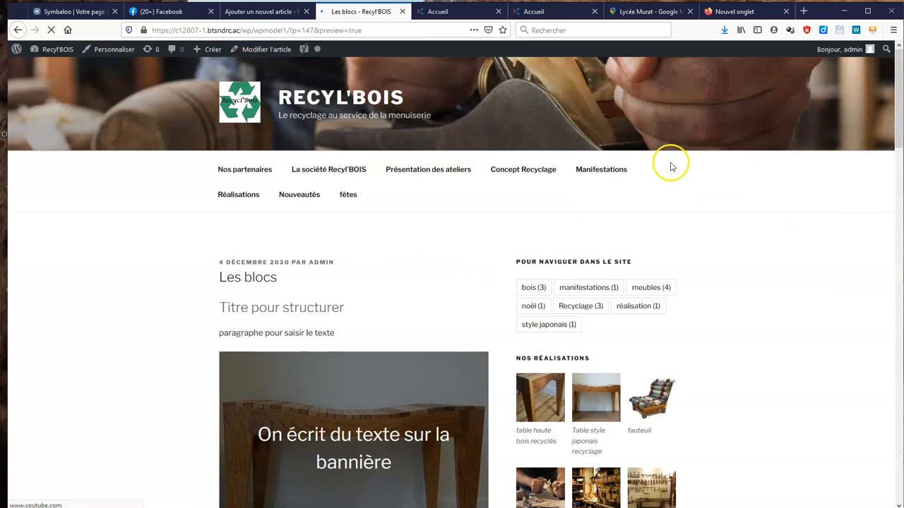
pyautogui.scroll(-10, 361, 312)
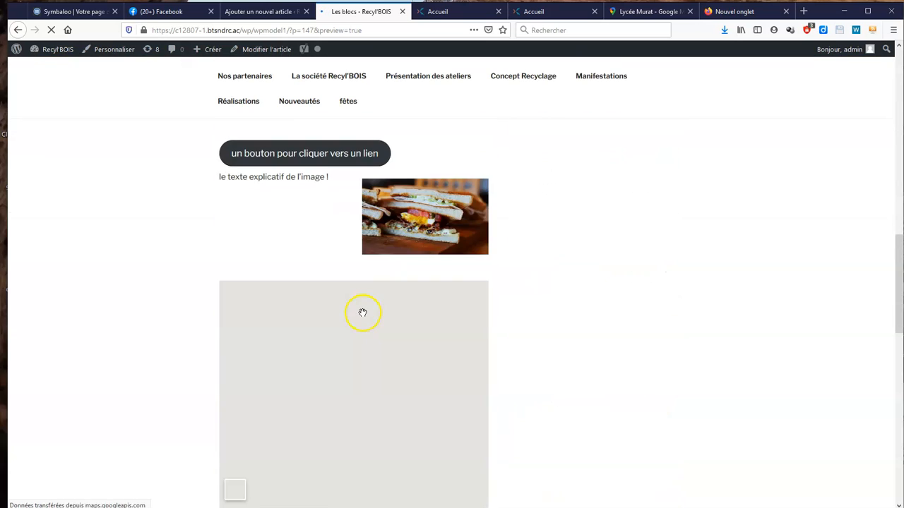
pyautogui.scroll(-3, 364, 319)
pyautogui.scroll(-2, 381, 367)
pyautogui.click(338, 286)
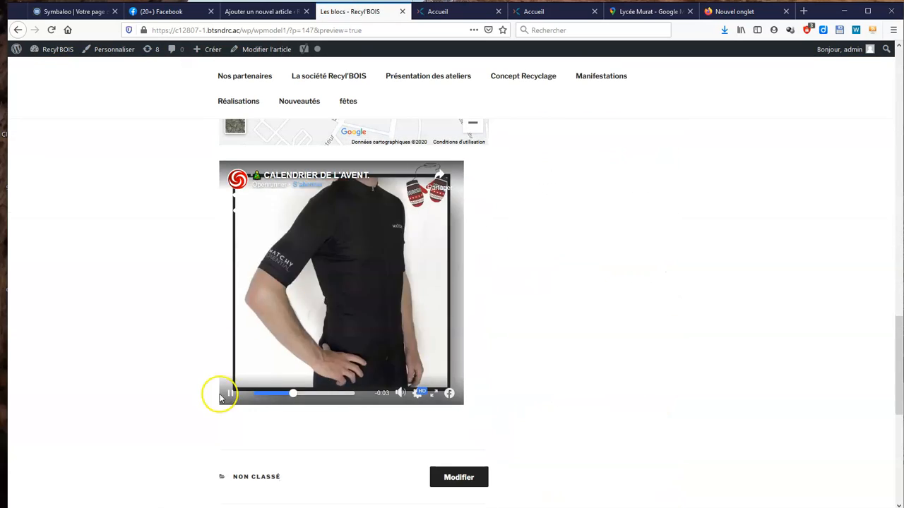
pyautogui.click(230, 393)
pyautogui.scroll(-2, 523, 317)
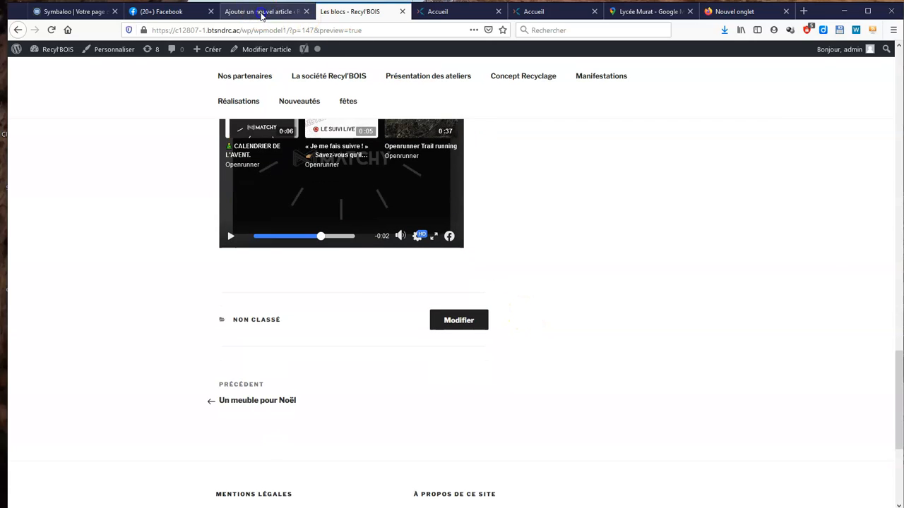
# Return to the post editor and open the full block list at the Contenus embarqués for a block below the Facebook code
pyautogui.click(261, 13)
pyautogui.scroll(-3, 561, 430)
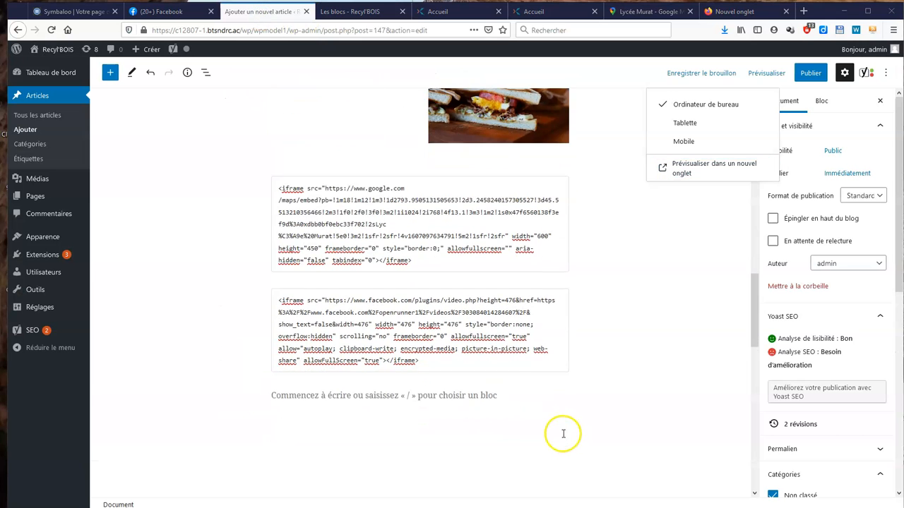
pyautogui.click(505, 364)
pyautogui.click(558, 361)
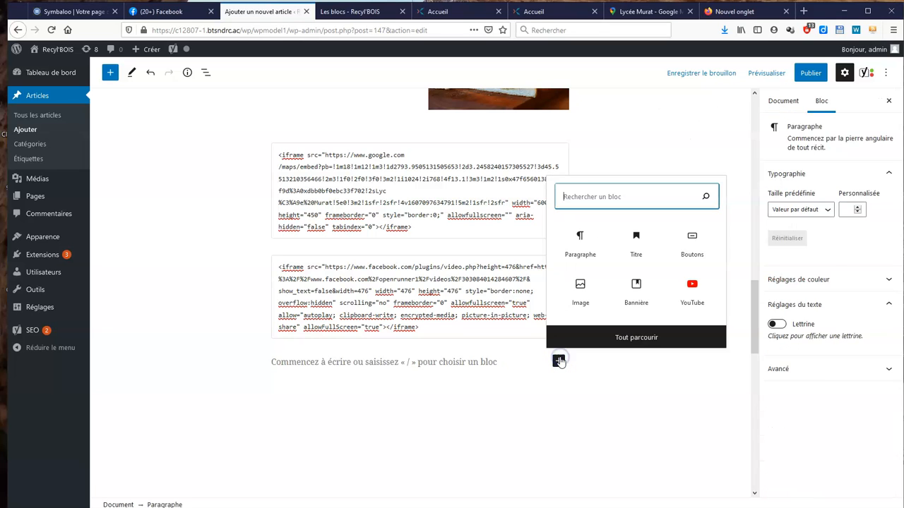
pyautogui.click(602, 343)
pyautogui.moveTo(265, 180); pyautogui.dragTo(264, 321)
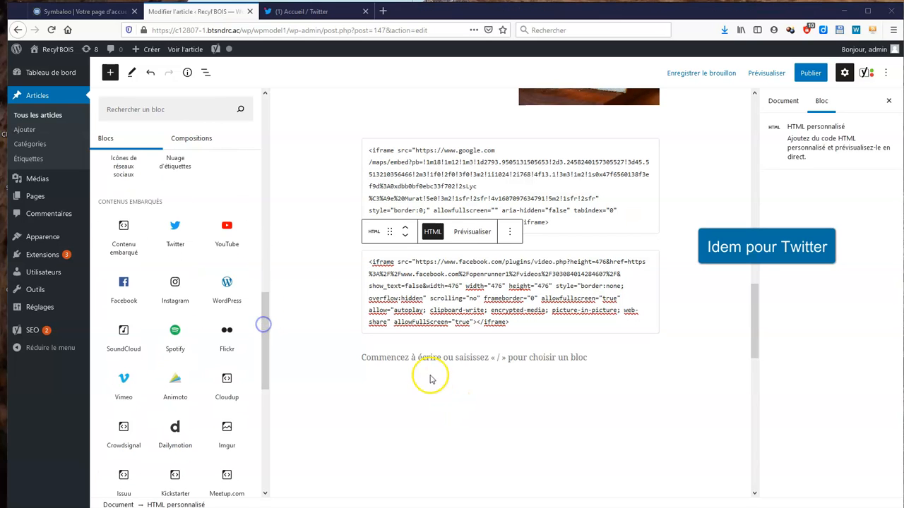
# Switch to Twitter, open the Le guide MICHELIN tweet about Savoie and Haute-Savoie restaurants, and copy its link
pyautogui.click(287, 11)
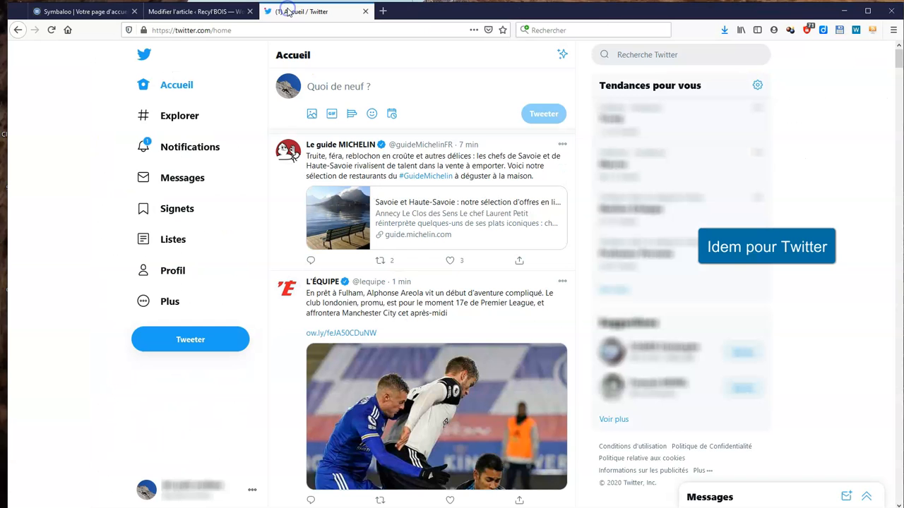
pyautogui.click(501, 143)
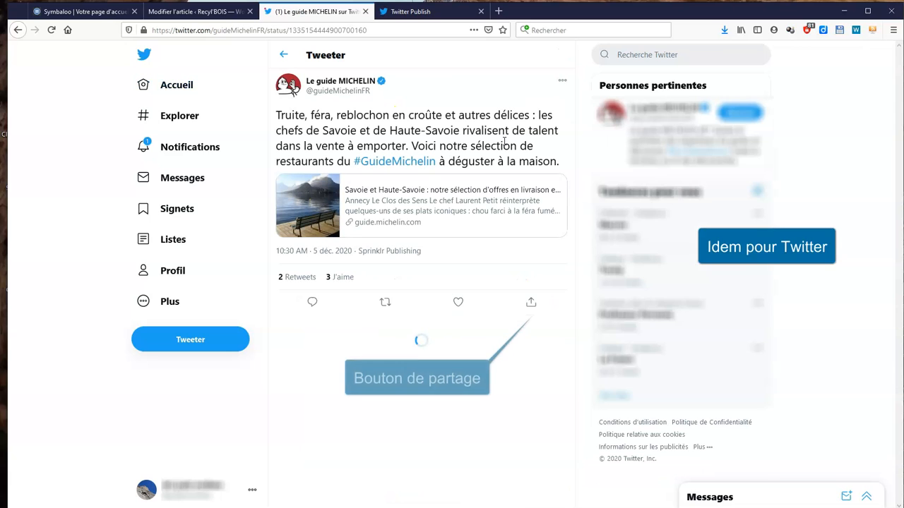
pyautogui.click(530, 305)
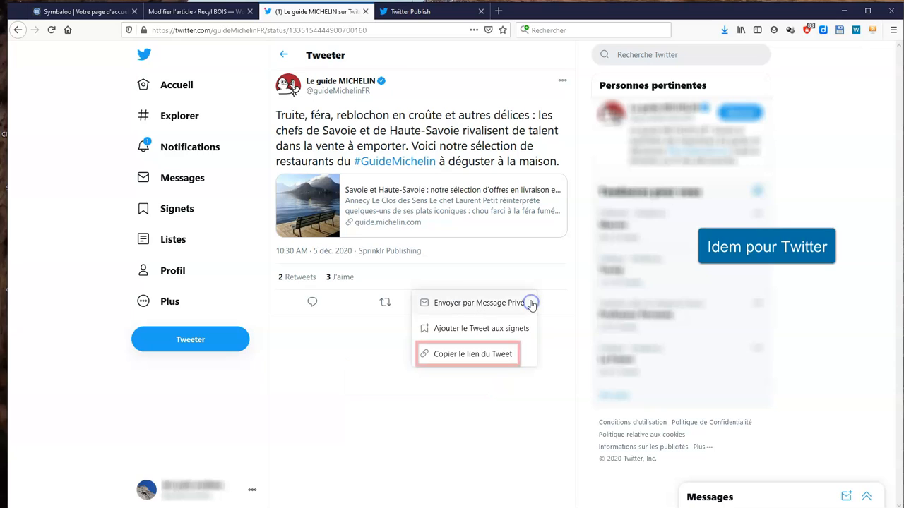
pyautogui.click(512, 356)
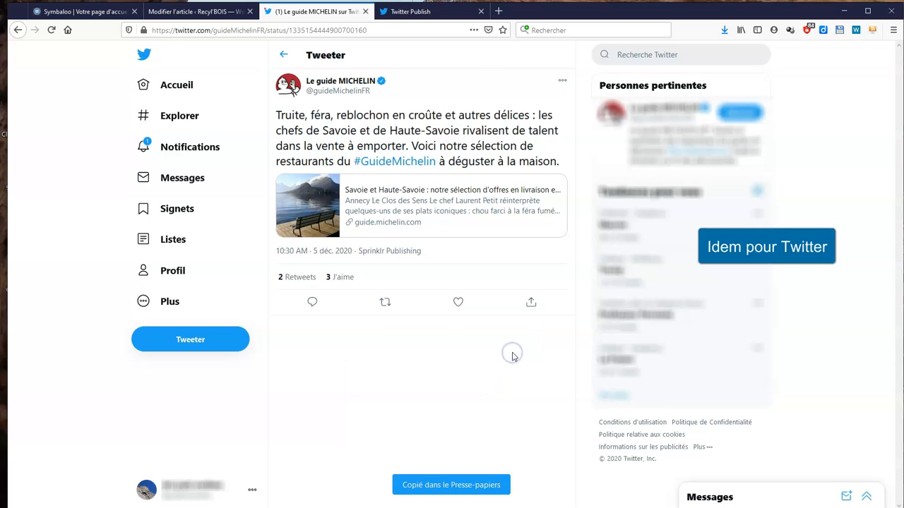
# Insert a Twitter block below the Facebook code in the WordPress post and embed the tweet from the copied link
pyautogui.click(210, 19)
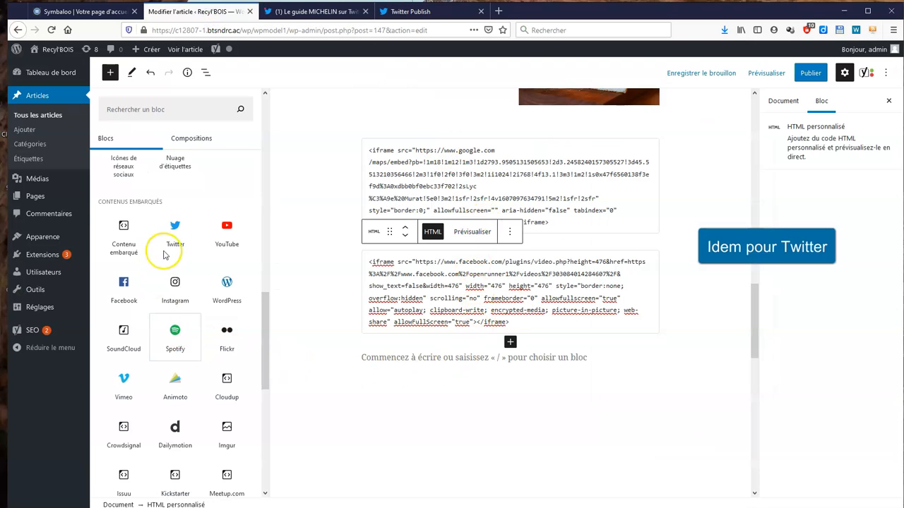
pyautogui.click(175, 230)
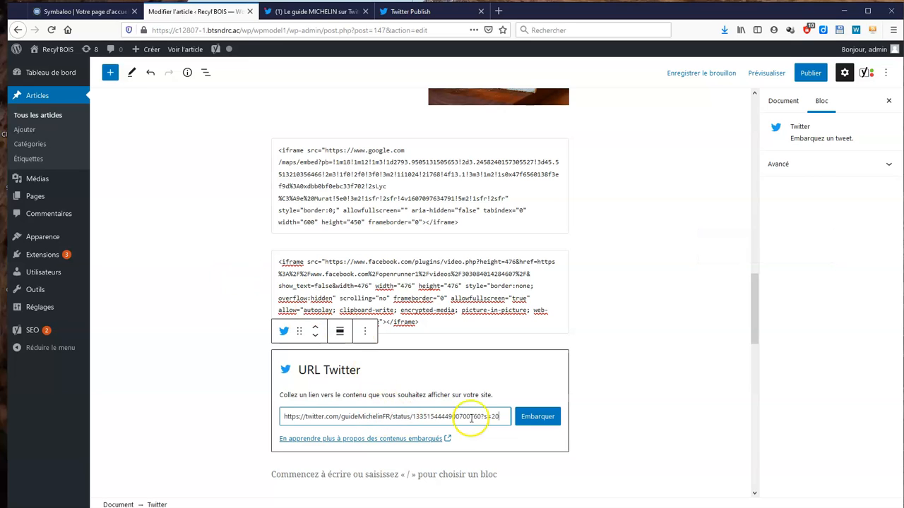
pyautogui.click(535, 416)
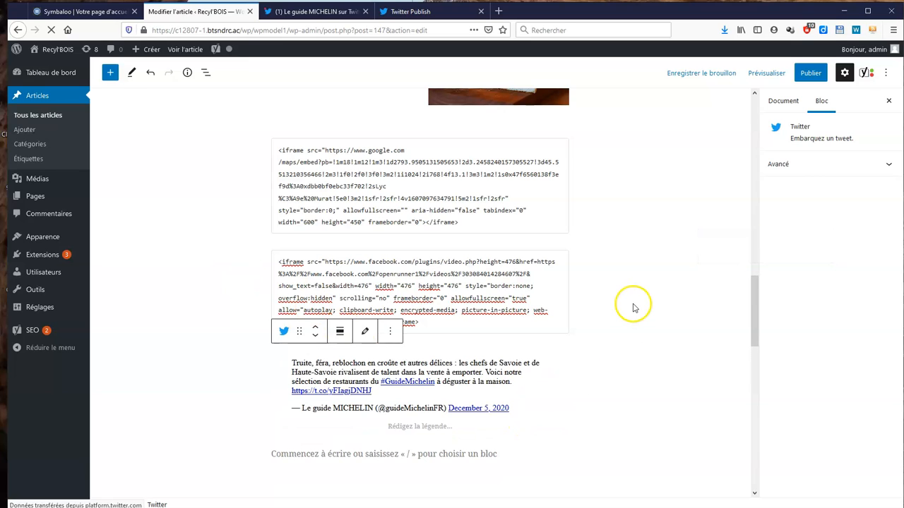
# Caption the embedded tweet "légende du tweet"
pyautogui.moveTo(755, 302); pyautogui.dragTo(756, 340)
pyautogui.click(429, 326)
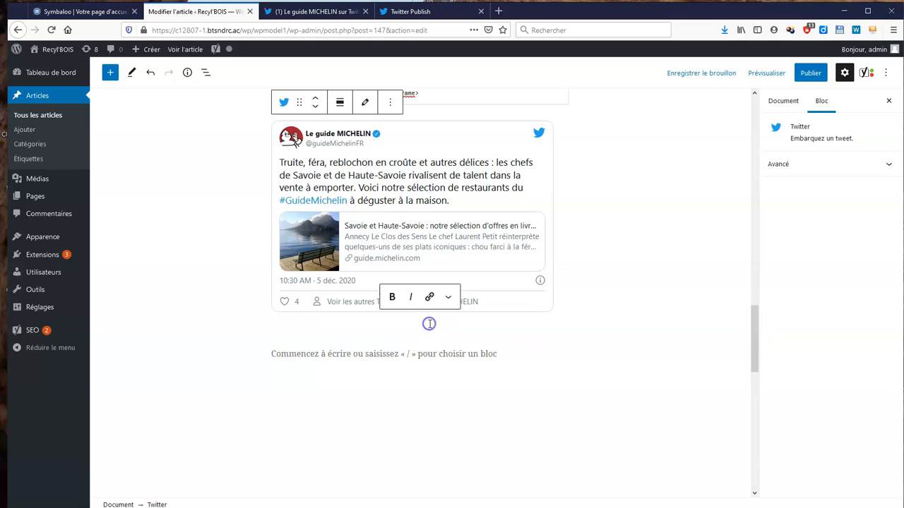
pyautogui.write('légende du tweet')
# Insert an "Icônes de réseaux sociaux" block below the captioned tweet
pyautogui.click(451, 351)
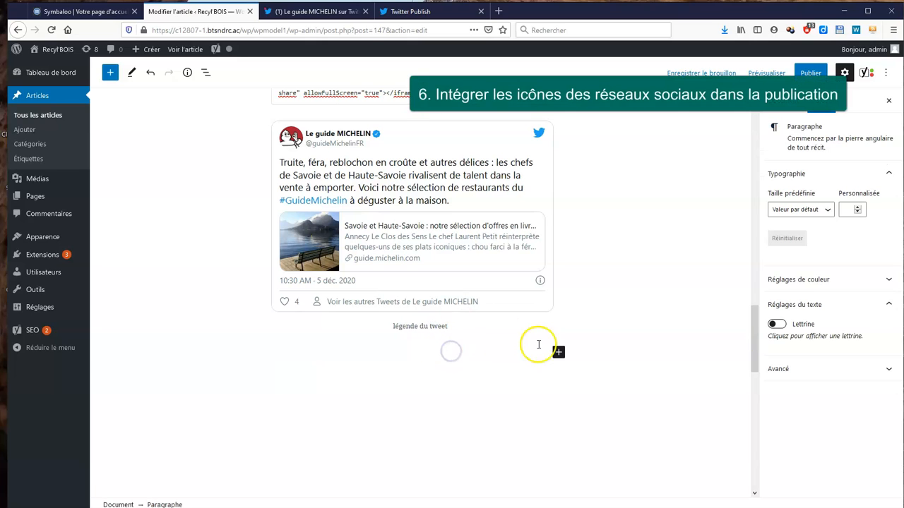
pyautogui.click(559, 354)
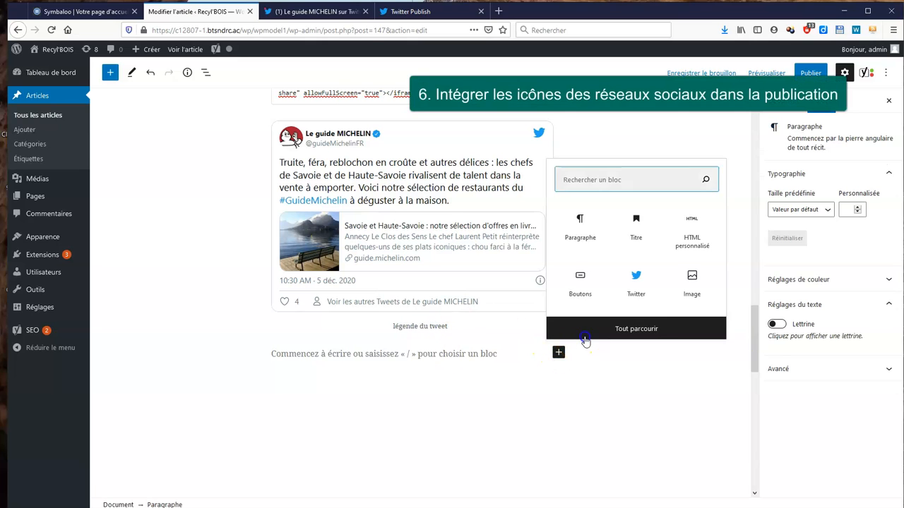
pyautogui.click(585, 333)
pyautogui.moveTo(268, 174); pyautogui.dragTo(268, 339)
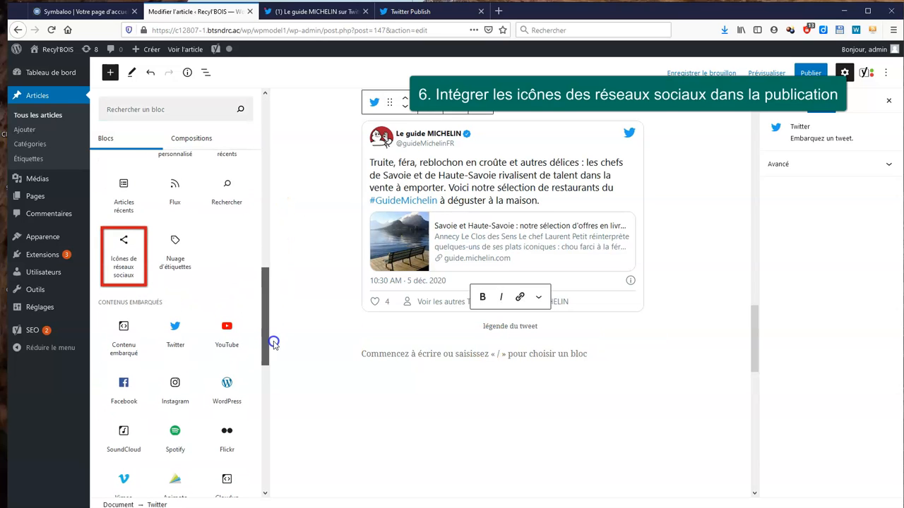
pyautogui.click(115, 266)
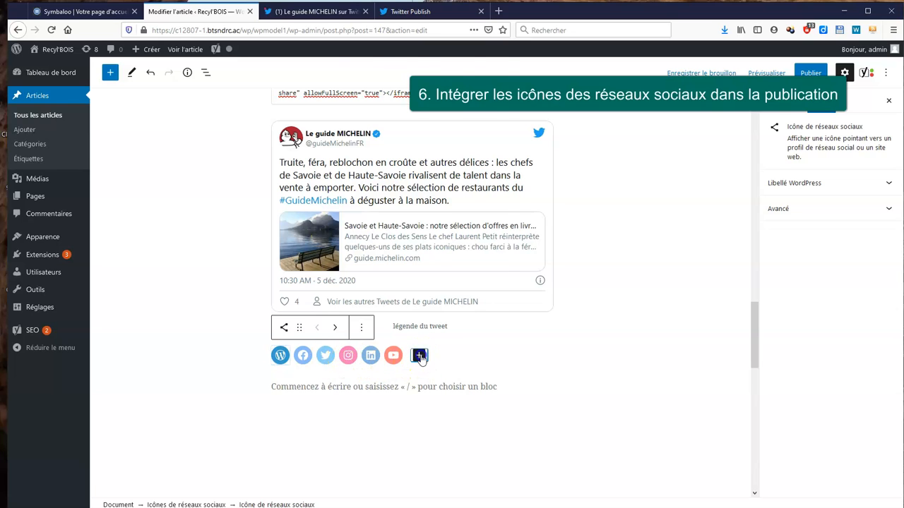
# Link the Twitter icon in the social icons block to the ASM Rugby account address, twitter.com/ASMOfficiel
pyautogui.click(419, 357)
pyautogui.scroll(-8, 424, 212)
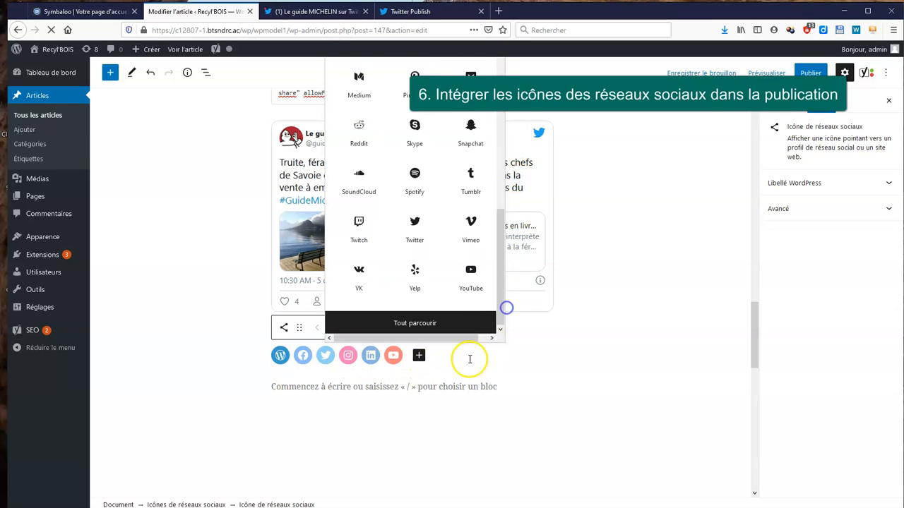
pyautogui.click(323, 360)
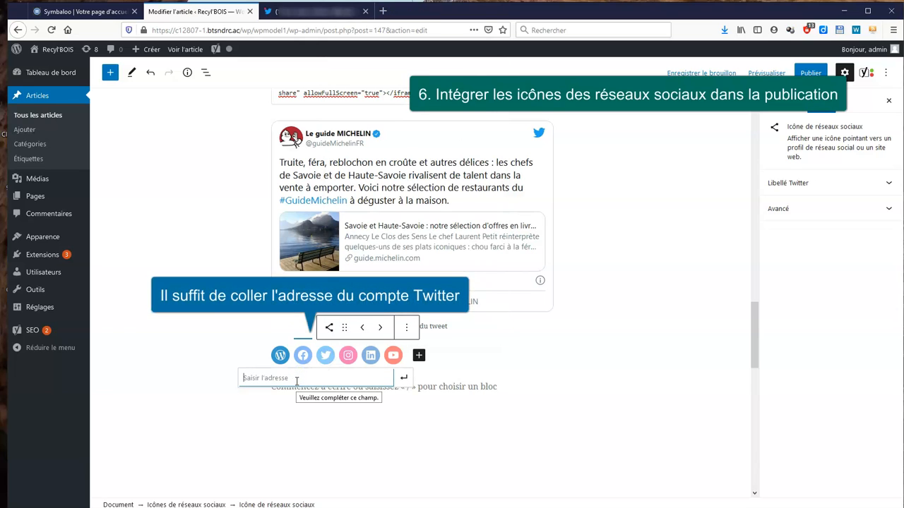
pyautogui.click(403, 378)
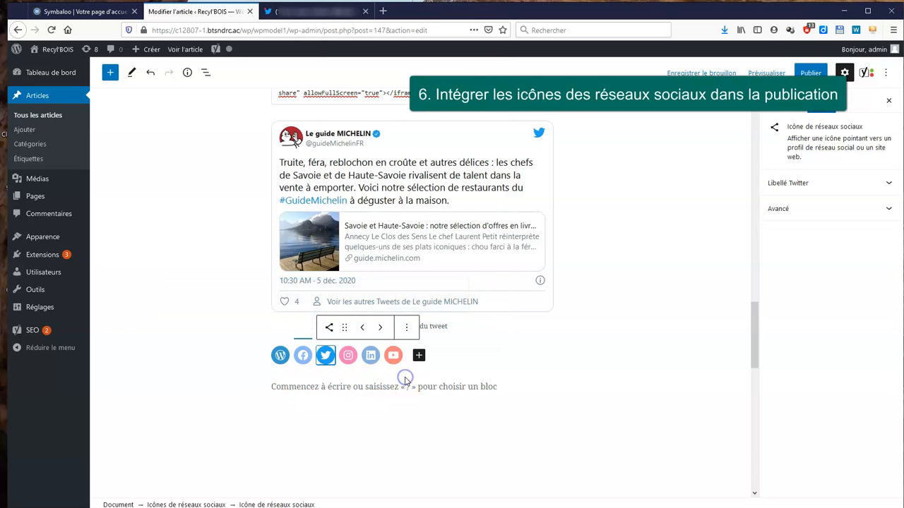
pyautogui.click(721, 109)
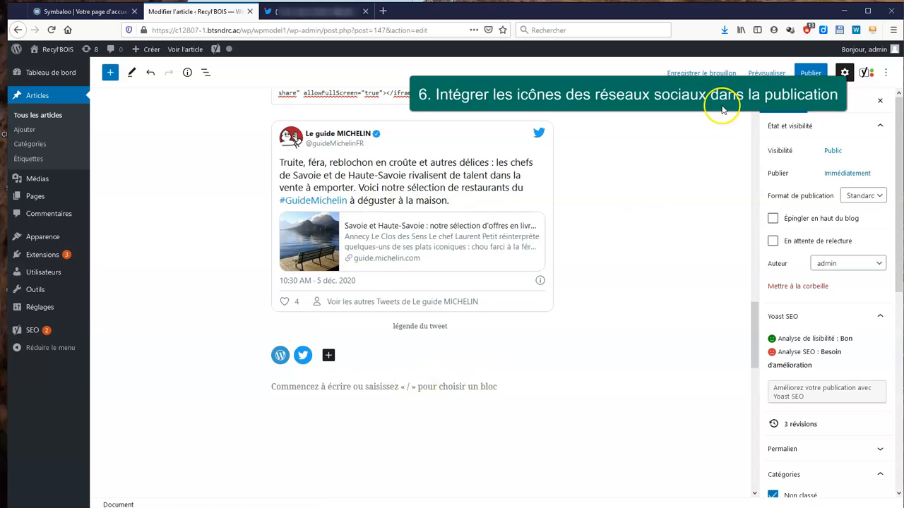
# Preview the post in a new tab, check the embedded tweet and social icons, and follow the Twitter icon's link
pyautogui.click(764, 73)
pyautogui.scroll(3, 615, 323)
pyautogui.click(677, 177)
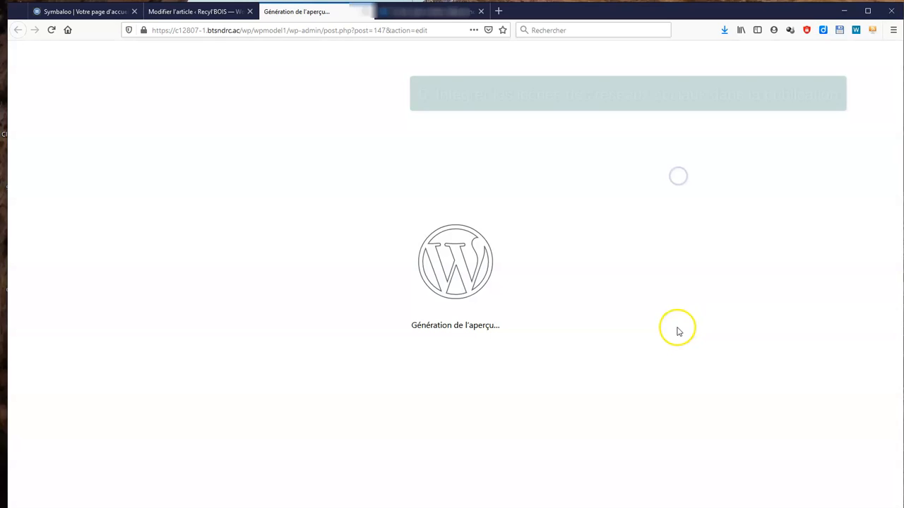
pyautogui.scroll(-15, 744, 288)
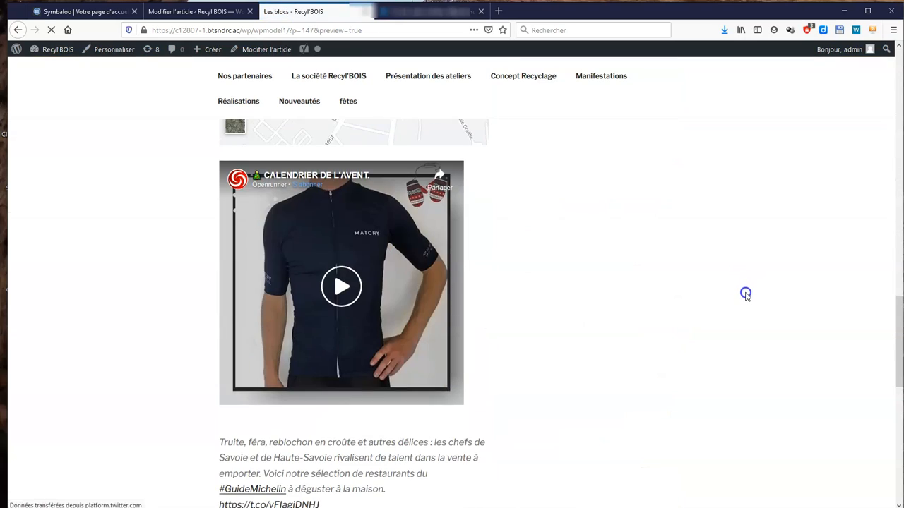
pyautogui.scroll(-5, 745, 294)
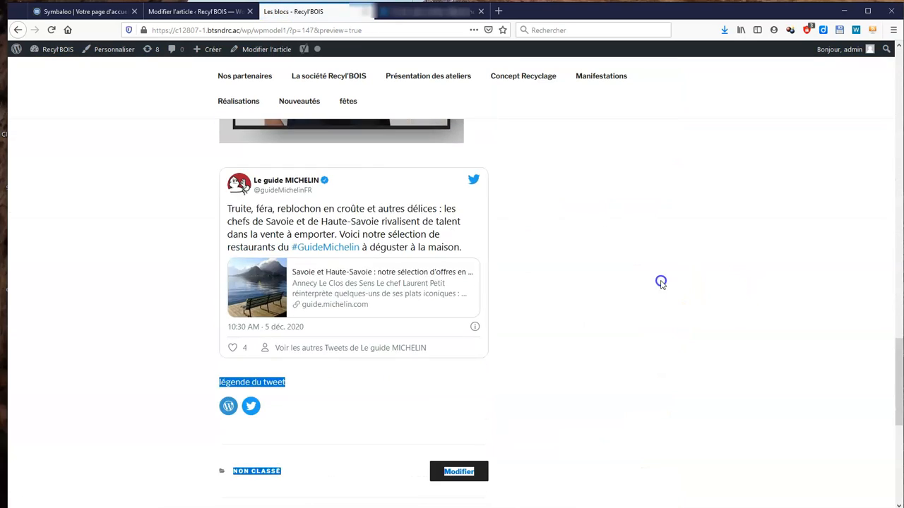
pyautogui.scroll(-3, 439, 291)
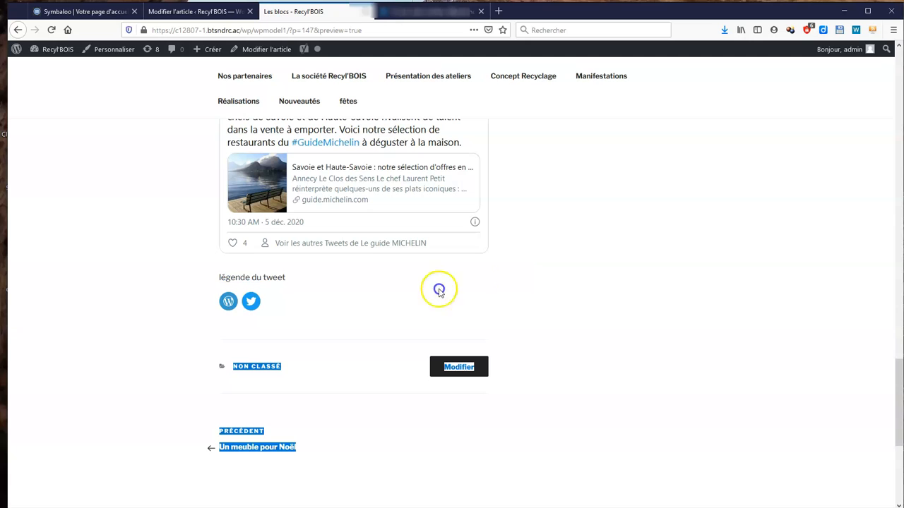
pyautogui.click(250, 303)
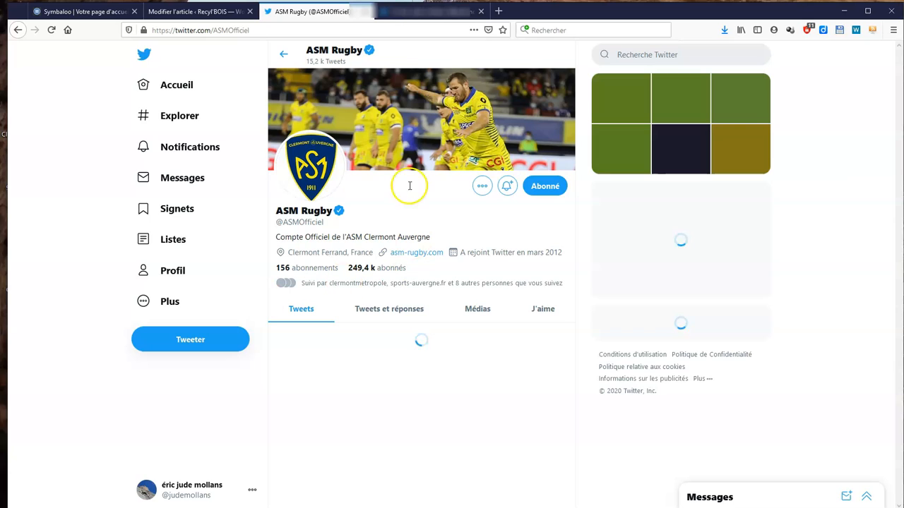
# Return to the post editor and insert the predefined composition "Deux colonnes de texte" below the social icons
pyautogui.click(202, 12)
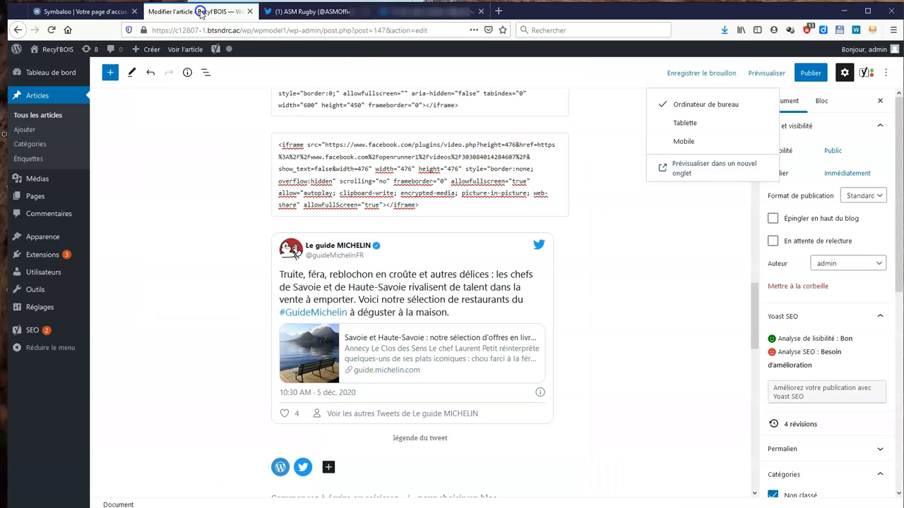
pyautogui.scroll(-5, 678, 372)
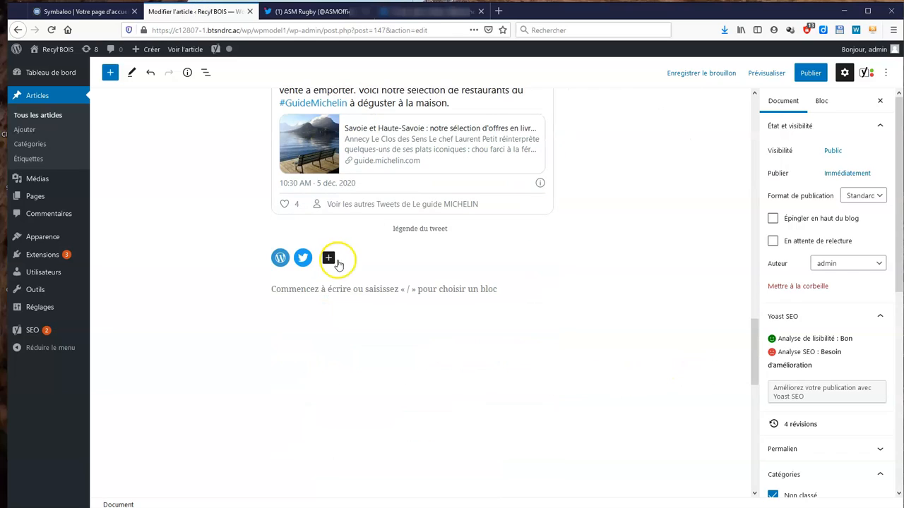
pyautogui.click(492, 289)
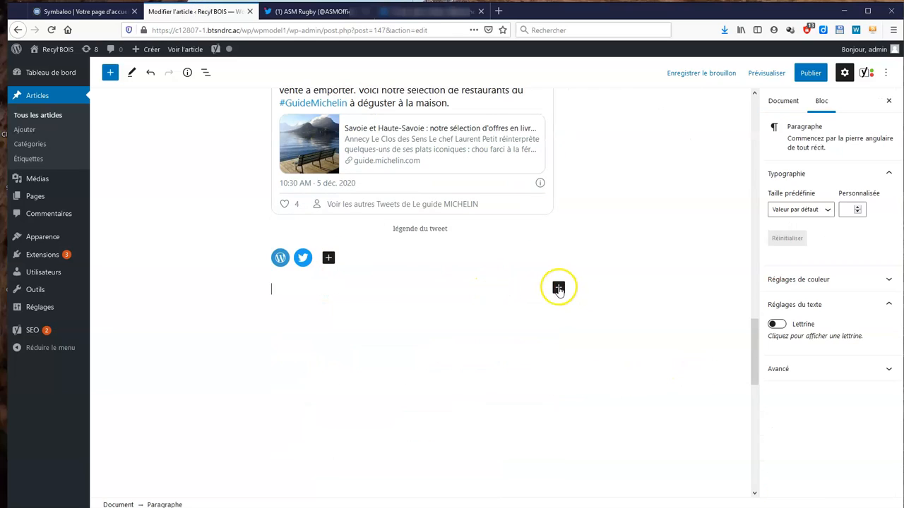
pyautogui.click(557, 288)
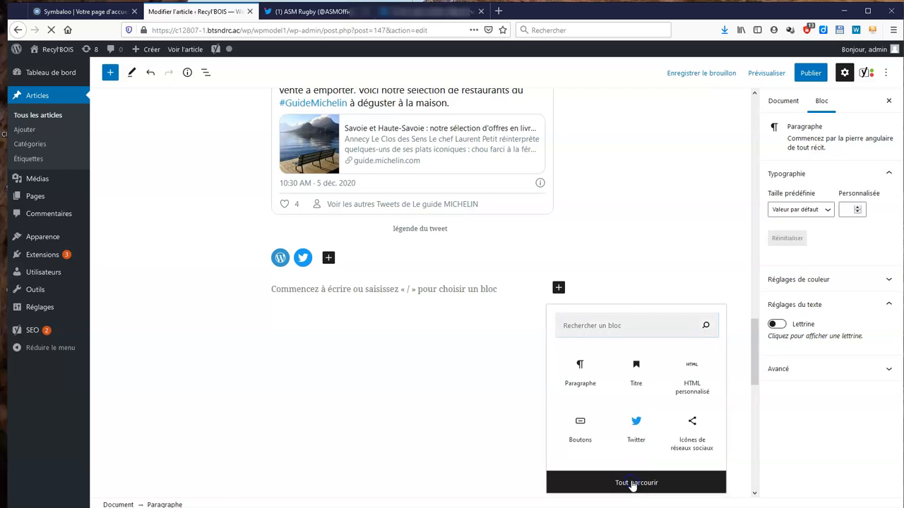
pyautogui.click(635, 483)
pyautogui.moveTo(262, 151); pyautogui.dragTo(303, 127)
pyautogui.click(216, 140)
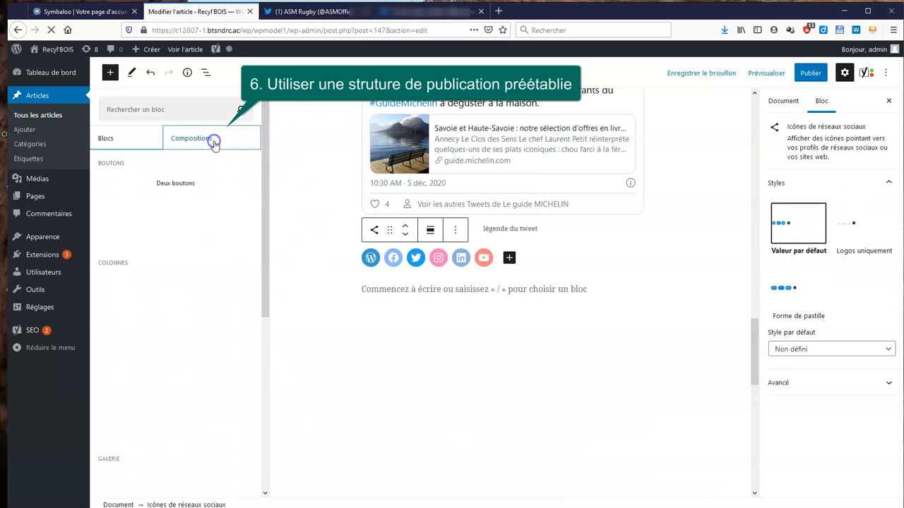
pyautogui.click(188, 189)
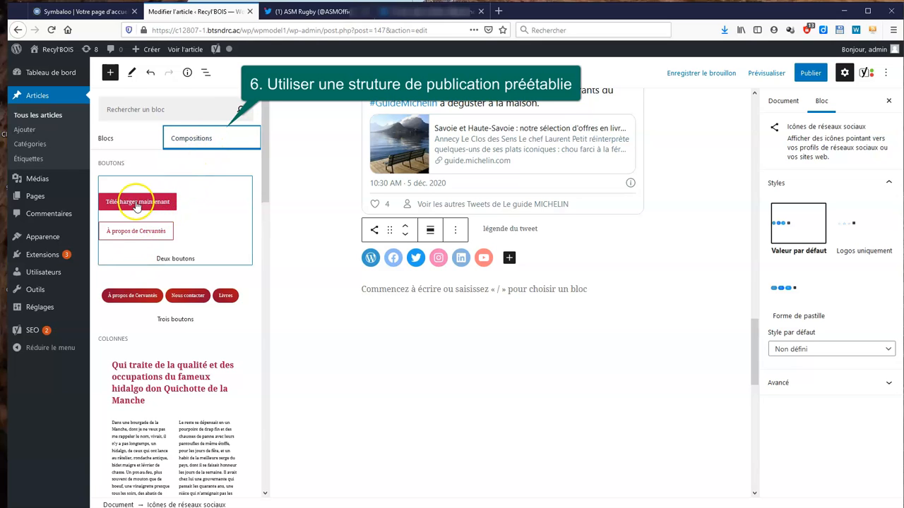
pyautogui.moveTo(265, 176); pyautogui.dragTo(267, 229)
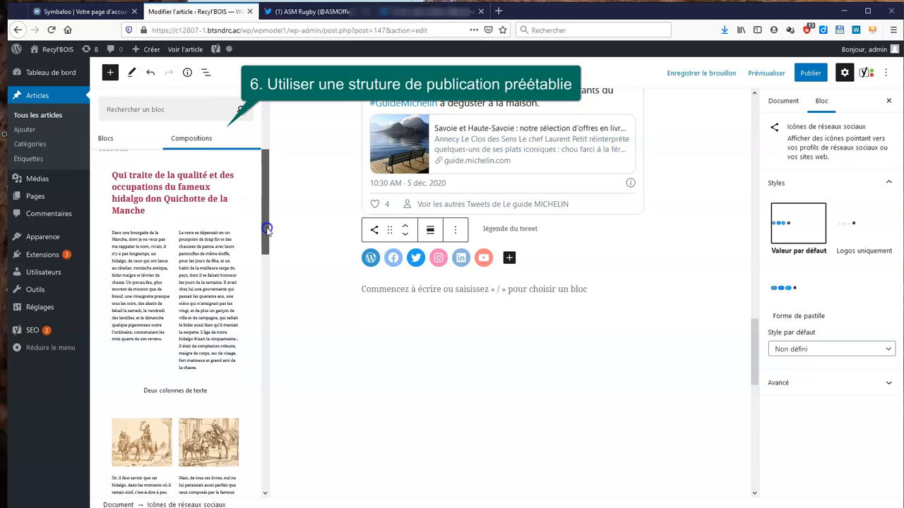
pyautogui.click(201, 189)
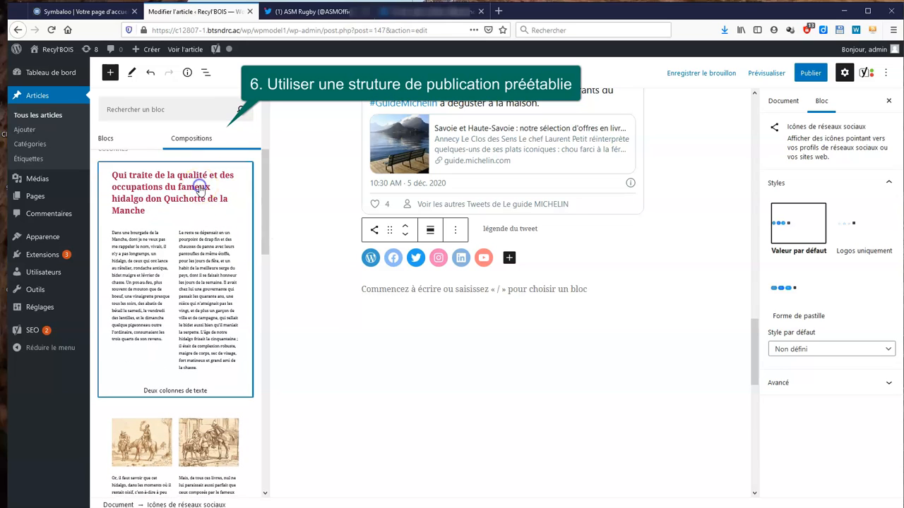
# Replace the heading of the two-column composition with "On remplace le texte"
pyautogui.scroll(-3, 702, 342)
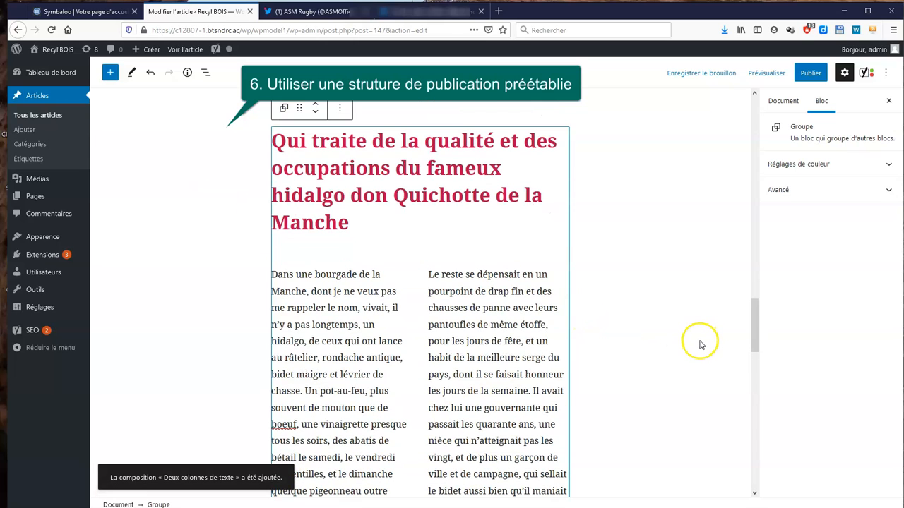
pyautogui.moveTo(355, 230); pyautogui.dragTo(266, 147)
pyautogui.write('On remplace le texte')
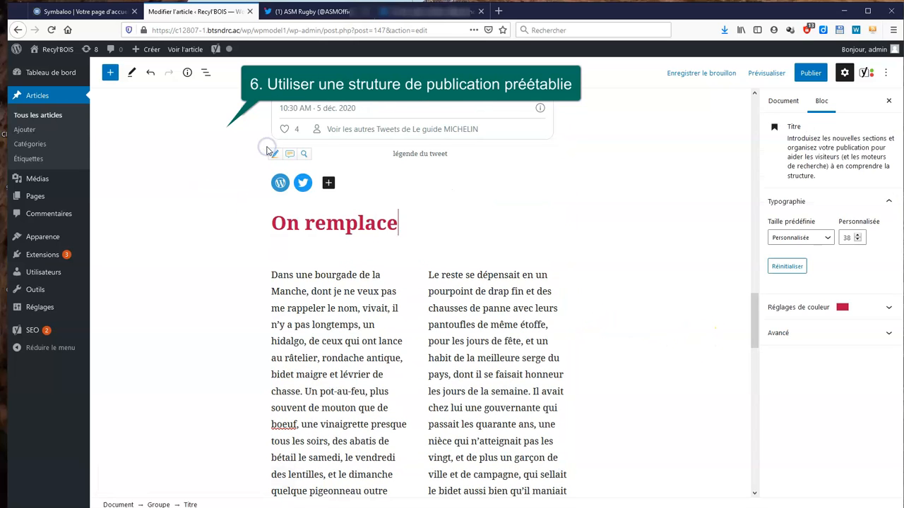
# Replace the first column's sample text with "et on complète les éléments de la colonne"
pyautogui.moveTo(276, 275); pyautogui.dragTo(361, 302)
pyautogui.press('Delete')
pyautogui.write('on complètes les éléments de l acolonne')
pyautogui.scroll(3, 382, 302)
pyautogui.click(273, 290)
pyautogui.write('et')
pyautogui.press('BackSpace')
pyautogui.click(278, 307)
pyautogui.press('Left')
pyautogui.press('Left')
pyautogui.press('BackSpace')
# Replace all of the second column's sample text with "idem pour a deuxième colonne"
pyautogui.moveTo(429, 275); pyautogui.dragTo(559, 455)
pyautogui.write('idem pour a deuxième colonne')
pyautogui.press('Delete')
pyautogui.press('Delete')
pyautogui.press('Delete')
pyautogui.press('Delete')
pyautogui.press('Delete')
pyautogui.press('Delete')
pyautogui.press('Delete')
pyautogui.press('Delete')
pyautogui.press('Delete')
pyautogui.press('Delete')
pyautogui.press('Delete')
pyautogui.press('Delete')
pyautogui.press('Delete')
pyautogui.press('Delete')
pyautogui.press('Delete')
pyautogui.press('Delete')
pyautogui.press('Delete')
pyautogui.press('Delete')
pyautogui.press('Delete')
pyautogui.press('Delete')
pyautogui.moveTo(464, 290); pyautogui.dragTo(462, 408)
pyautogui.press('Delete')
pyautogui.click(593, 454)
# Centre the heading "On remplace le texte"
pyautogui.click(400, 240)
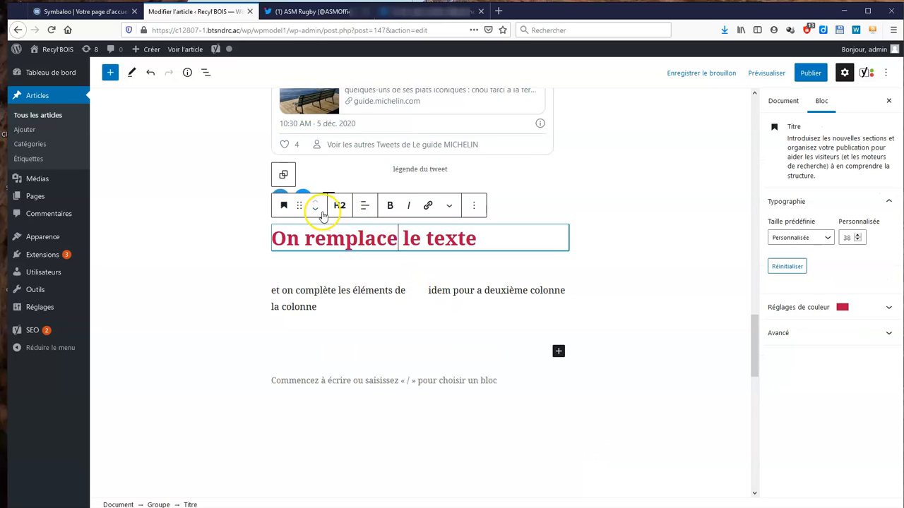
pyautogui.click(363, 205)
pyautogui.click(392, 261)
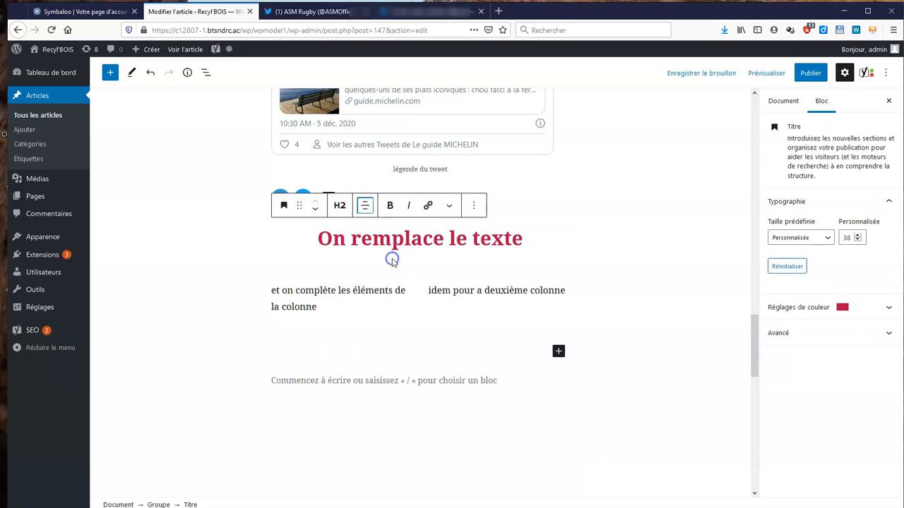
pyautogui.click(744, 344)
# Open the predefined compositions for a block below the two columns and browse the gallery, header and text layouts
pyautogui.scroll(-4, 676, 299)
pyautogui.scroll(2, 676, 299)
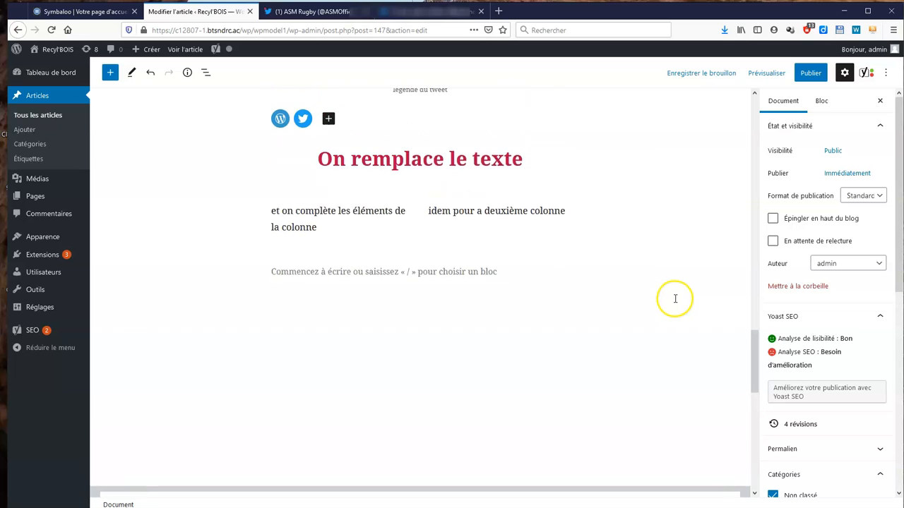
pyautogui.scroll(1, 675, 299)
pyautogui.click(458, 287)
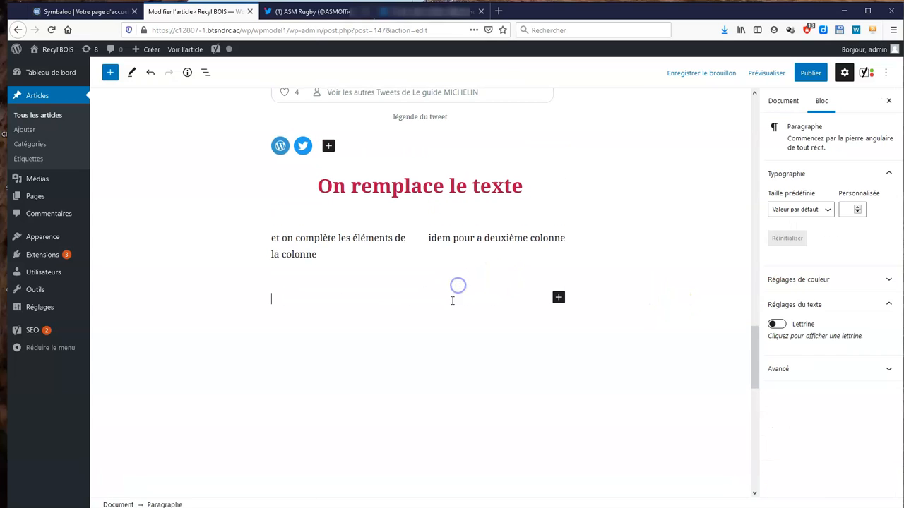
pyautogui.click(558, 298)
pyautogui.click(635, 492)
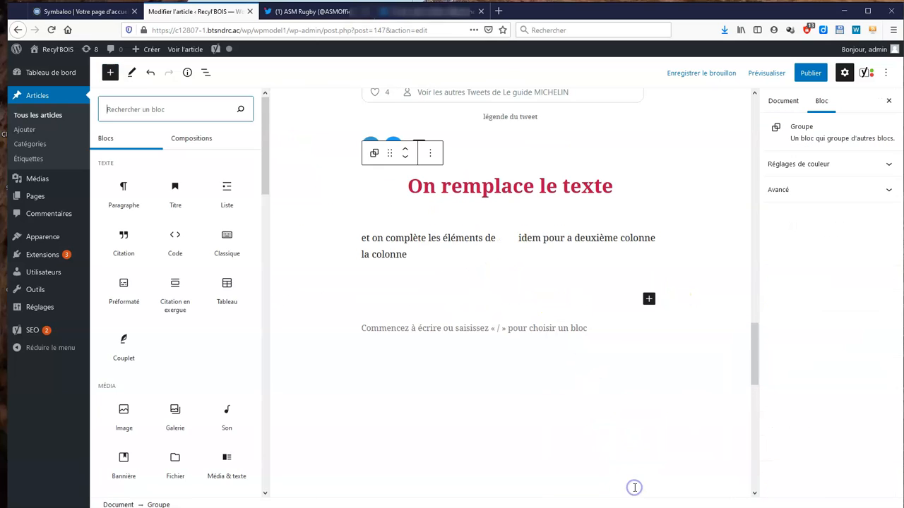
pyautogui.click(209, 142)
pyautogui.moveTo(264, 125); pyautogui.dragTo(288, 322)
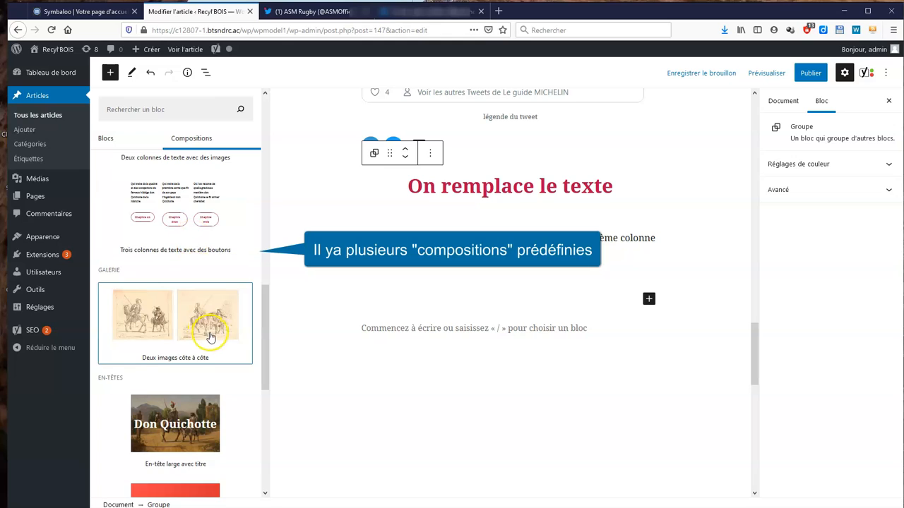
pyautogui.scroll(-4, 211, 329)
pyautogui.scroll(-2, 195, 290)
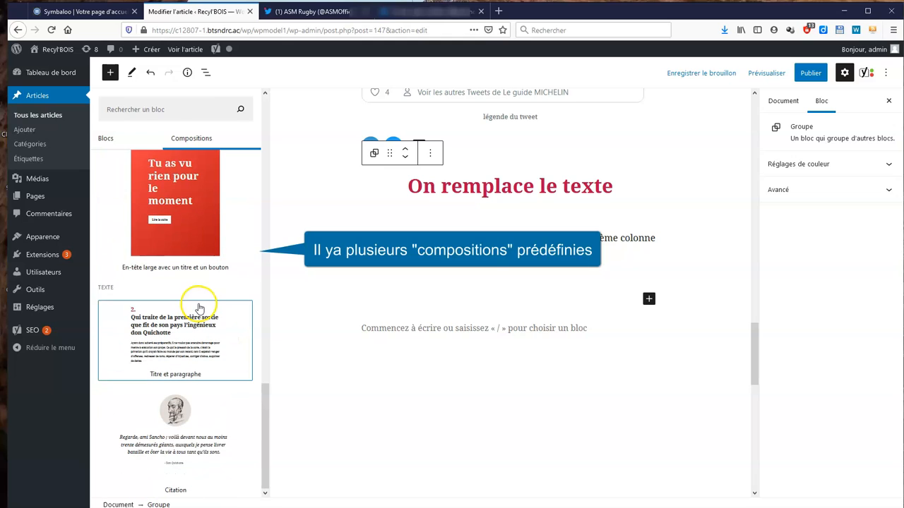